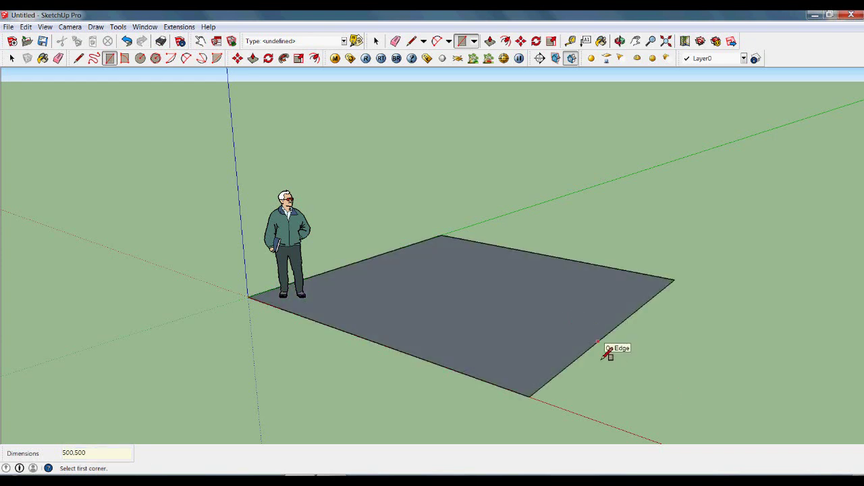
Draw a 400 × 500 cm rectangle outward from a point on the square floor's edge facing away from the origin.
{"action": "left_click", "coordinate": [622, 332]}
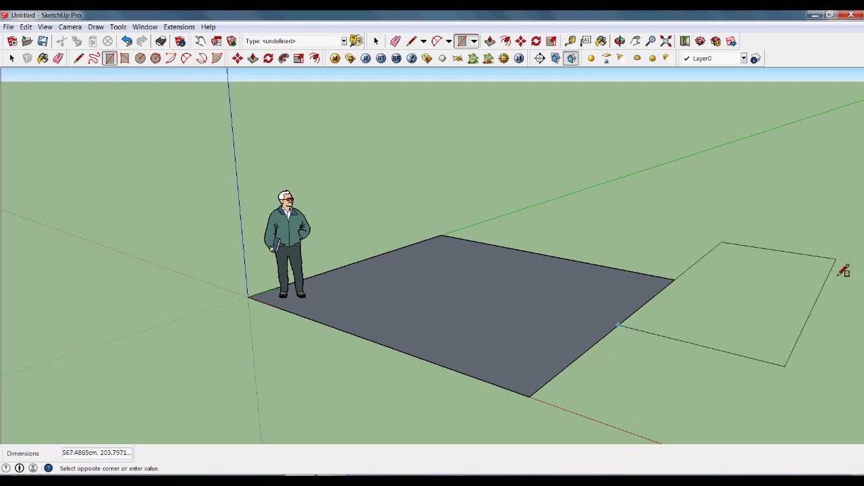
{"action": "type", "text": "400"}
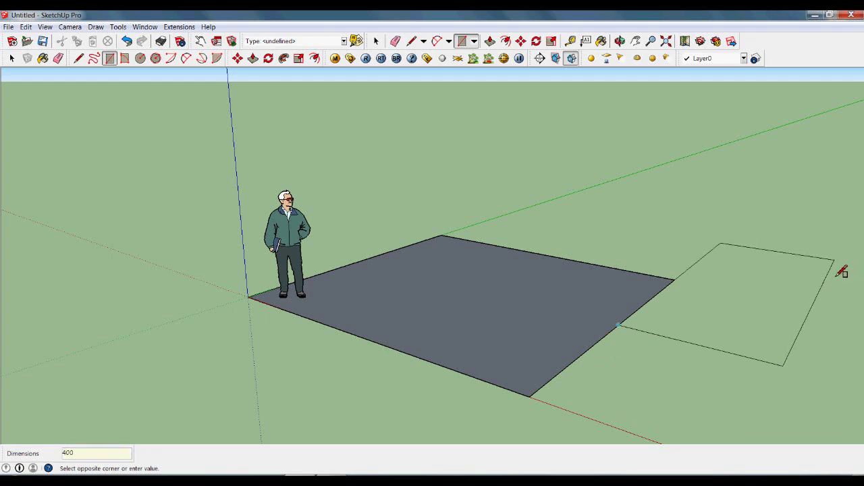
{"action": "type", "text": ",500"}
{"action": "key", "text": "Return"}
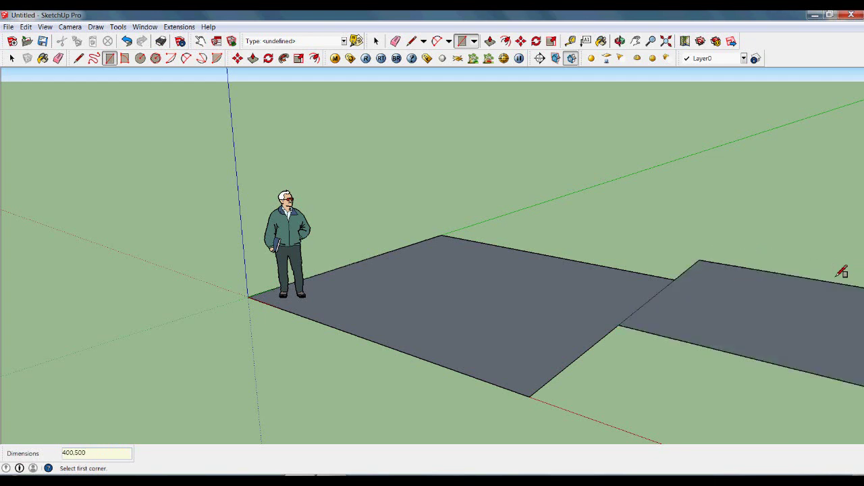
Delete the edge shared by the two rectangles to merge them into one floor face.
{"action": "scroll", "coordinate": [241, 247], "scroll_direction": "down", "scroll_amount": 3}
{"action": "scroll", "coordinate": [580, 403], "scroll_direction": "up", "scroll_amount": 5}
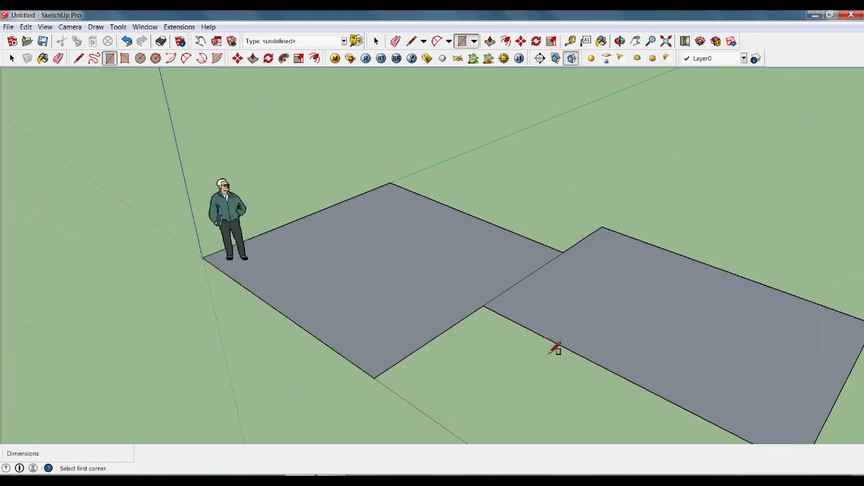
{"action": "key", "text": "space"}
{"action": "left_click", "coordinate": [522, 287]}
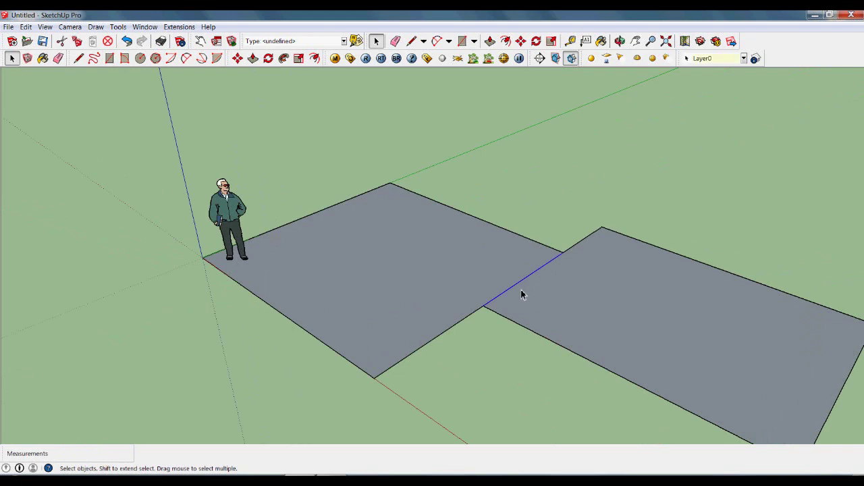
{"action": "key", "text": "Delete"}
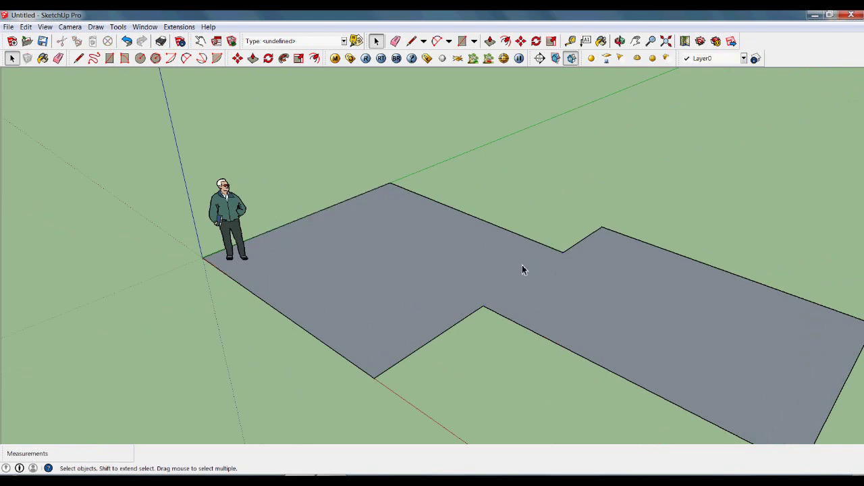
Offset the merged floor's outline 15 cm inward to form the wall thickness.
{"action": "key", "text": "f"}
{"action": "left_click", "coordinate": [524, 248]}
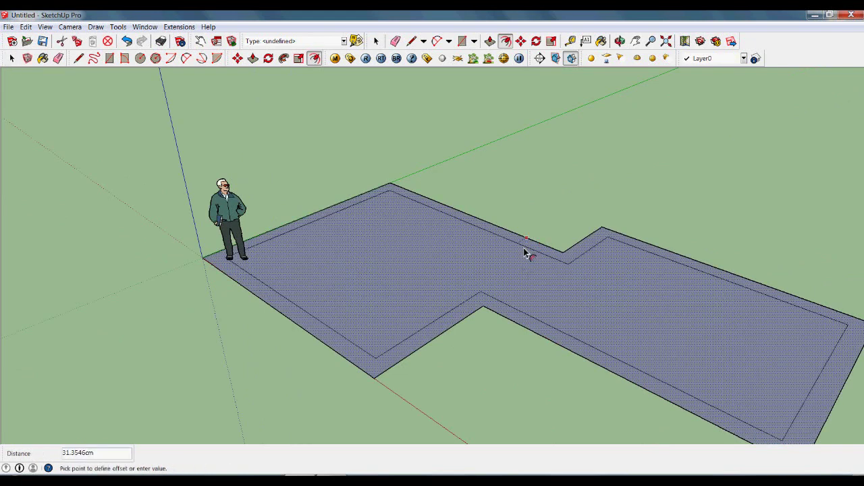
{"action": "type", "text": "15"}
{"action": "key", "text": "Return"}
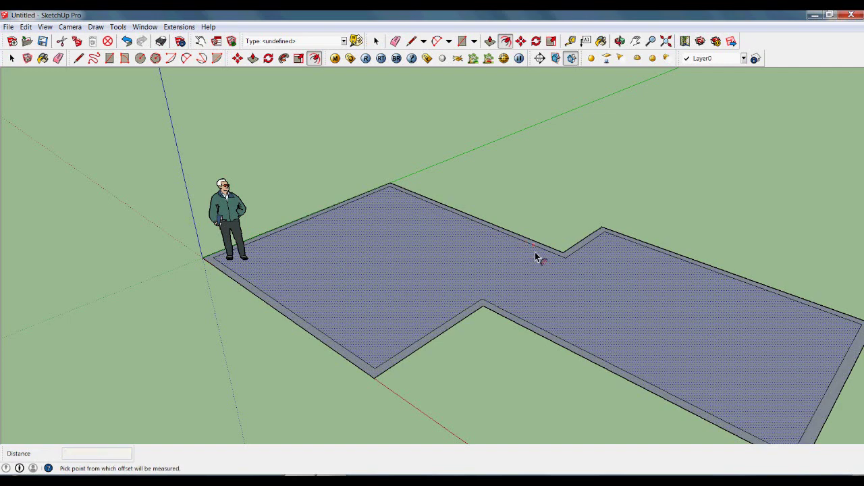
Push/pull the wall strip around the floor up 250 cm.
{"action": "scroll", "coordinate": [533, 260], "scroll_direction": "up", "scroll_amount": 3}
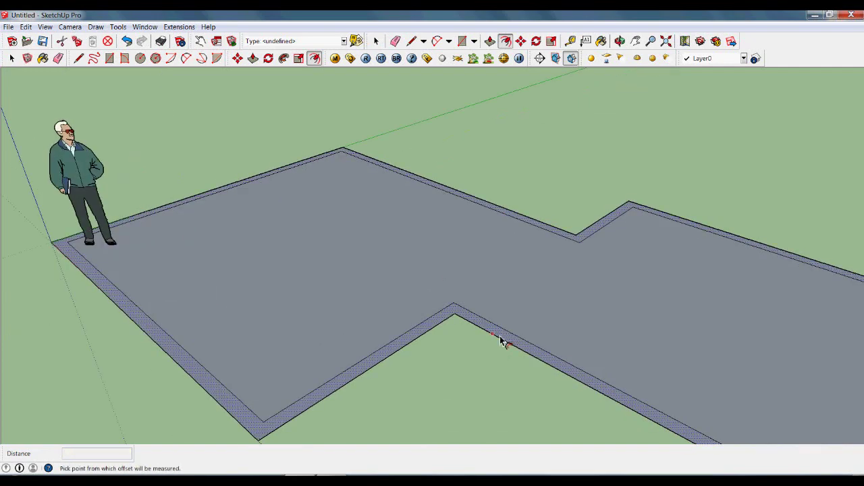
{"action": "key", "text": "p"}
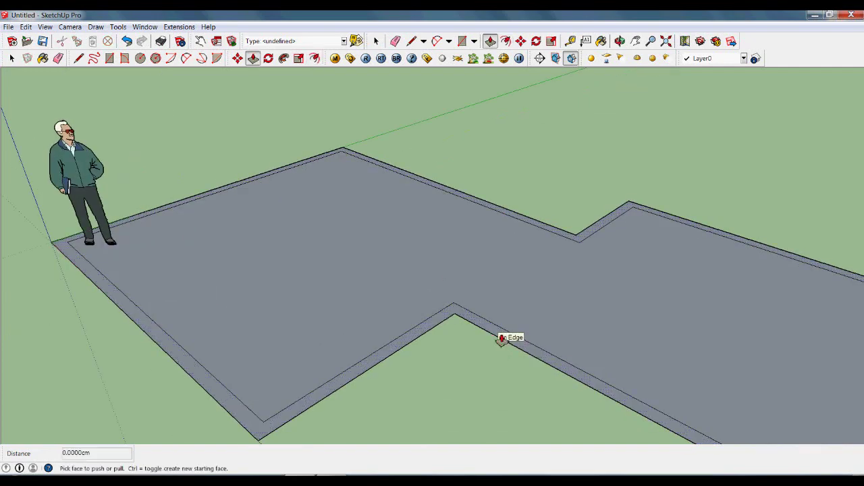
{"action": "left_click_drag", "start_coordinate": [505, 340], "coordinate": [521, 190]}
{"action": "type", "text": "250"}
{"action": "key", "text": "Return"}
Delete the human scale figure standing inside the walls.
{"action": "scroll", "coordinate": [409, 329], "scroll_direction": "down", "scroll_amount": 5}
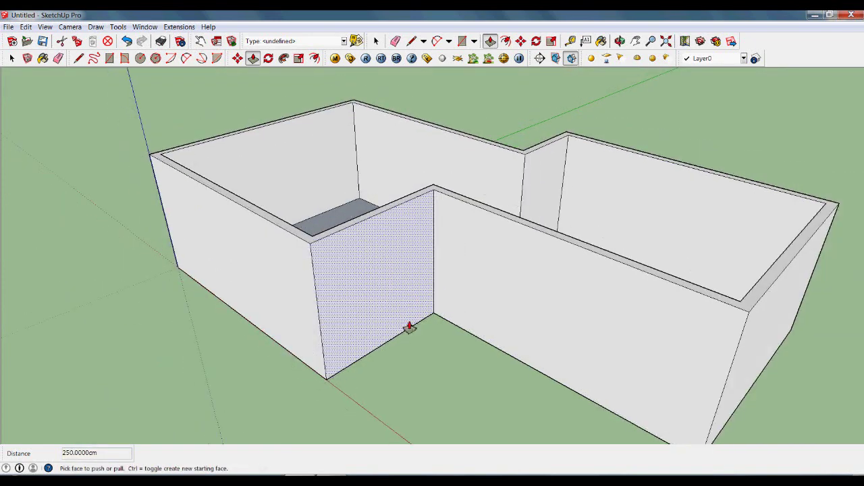
{"action": "middle_click_drag", "start_coordinate": [469, 364], "coordinate": [317, 139]}
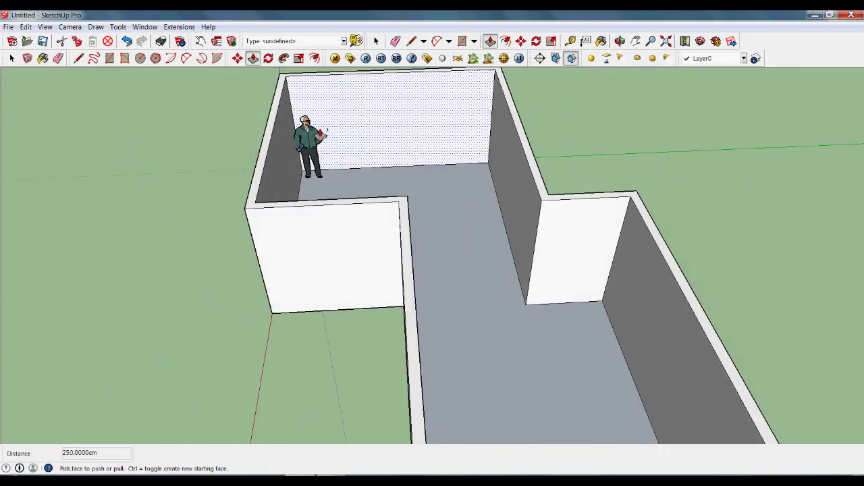
{"action": "key", "text": "space"}
{"action": "left_click", "coordinate": [318, 140]}
Place a horizontal guide 120 cm above the bottom edge of the smaller room's outer end wall.
{"action": "scroll", "coordinate": [317, 140], "scroll_direction": "down", "scroll_amount": 3}
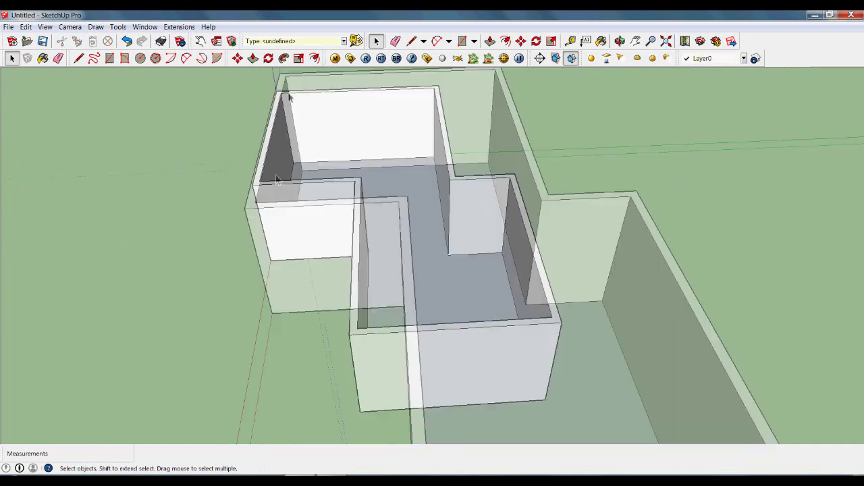
{"action": "middle_click_drag", "start_coordinate": [318, 141], "coordinate": [505, 320]}
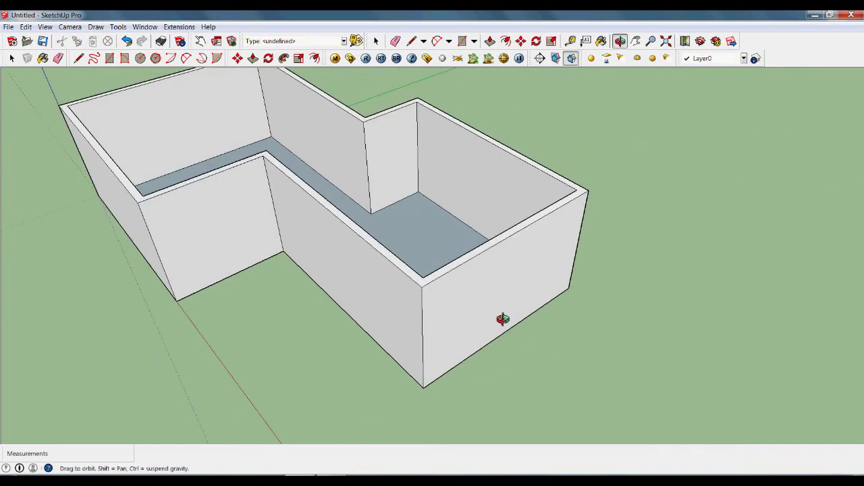
{"action": "scroll", "coordinate": [499, 315], "scroll_direction": "up", "scroll_amount": 4}
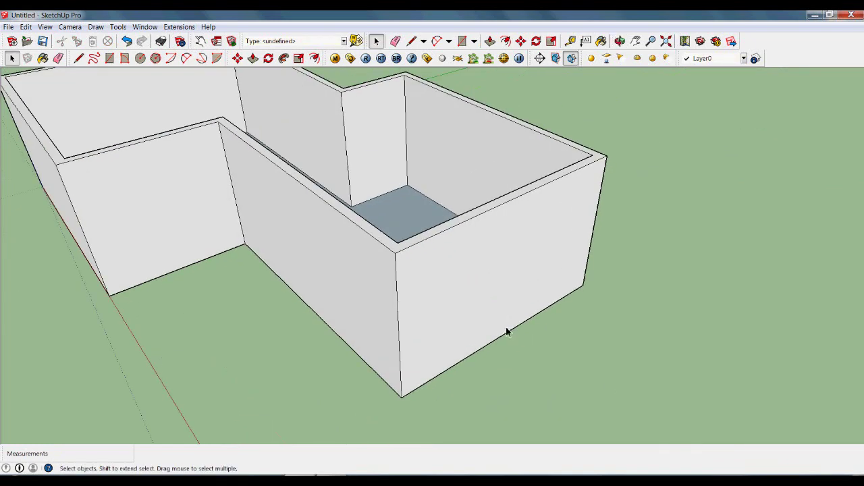
{"action": "key", "text": "t"}
{"action": "left_click", "coordinate": [503, 335]}
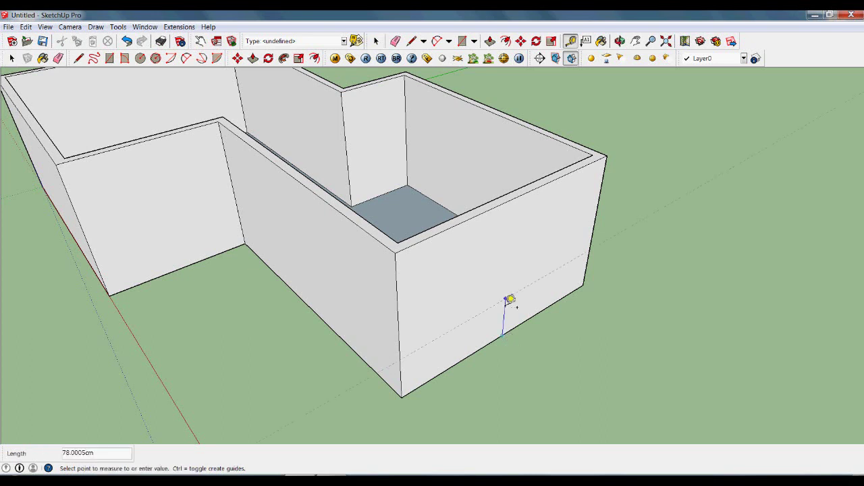
{"action": "type", "text": "120"}
{"action": "key", "text": "Return"}
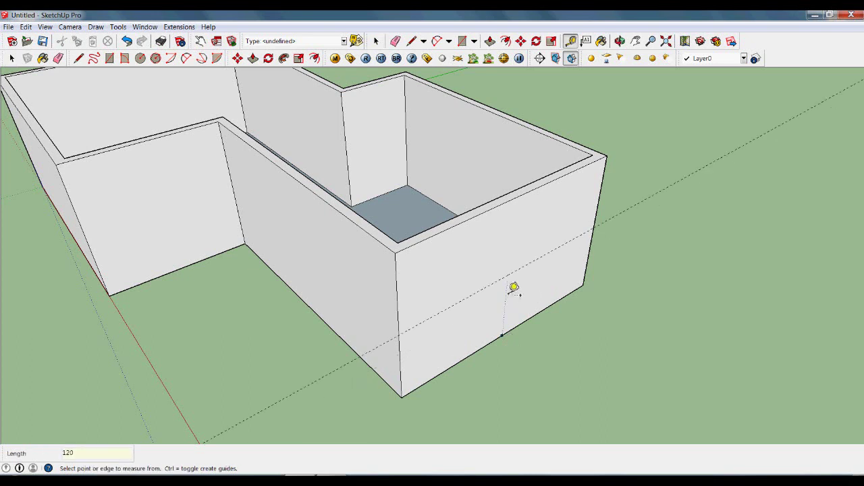
Place a horizontal guide 10 cm below the top edge of the end wall.
{"action": "key", "text": "space"}
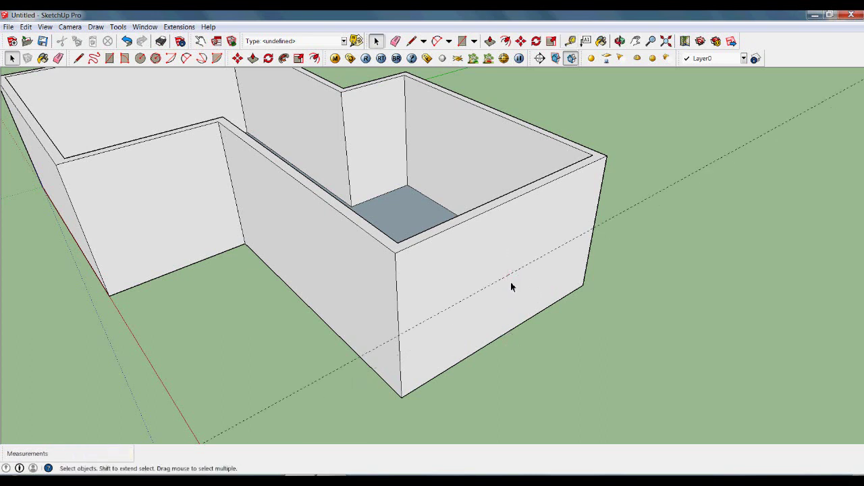
{"action": "key", "text": "t"}
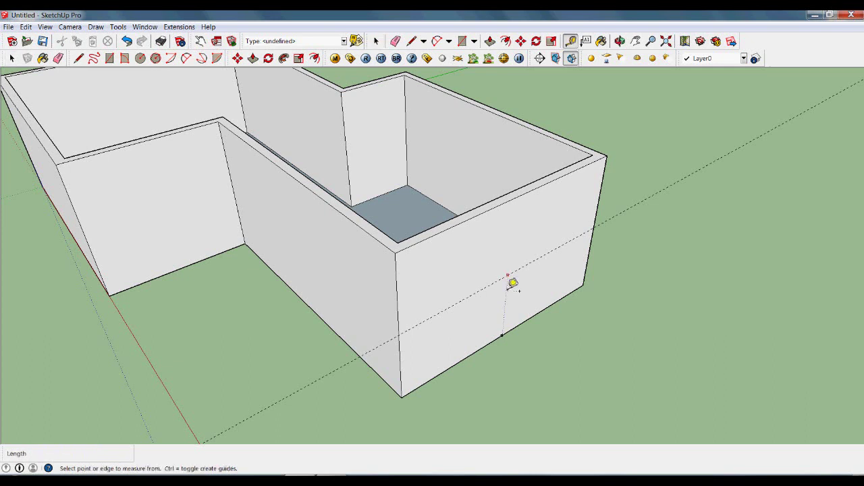
{"action": "left_click", "coordinate": [516, 199]}
{"action": "type", "text": "10"}
{"action": "key", "text": "Return"}
Place two vertical guides on the end wall, each 100 cm in from one of its side edges.
{"action": "left_click", "coordinate": [409, 294]}
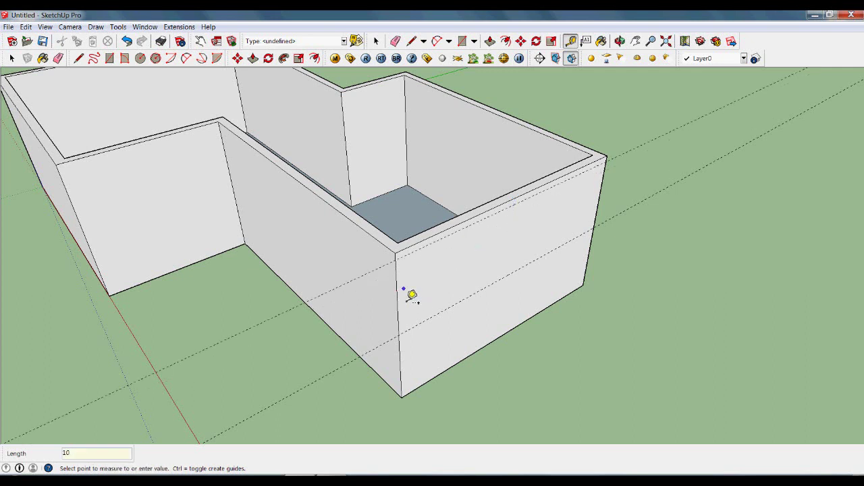
{"action": "left_click", "coordinate": [413, 303]}
{"action": "left_click", "coordinate": [398, 291]}
{"action": "type", "text": "100"}
{"action": "key", "text": "Return"}
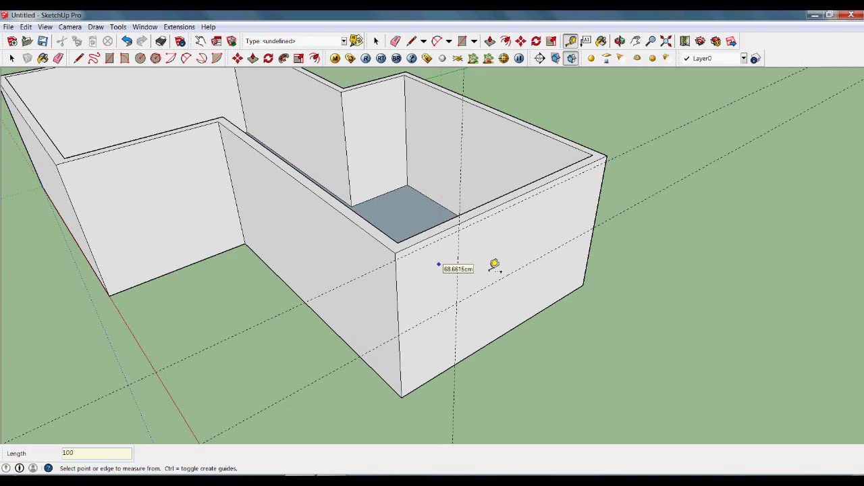
{"action": "left_click", "coordinate": [605, 193]}
{"action": "type", "text": "100"}
{"action": "key", "text": "Return"}
Draw the window rectangle on the end wall between opposite intersections of the four guides.
{"action": "key", "text": "r"}
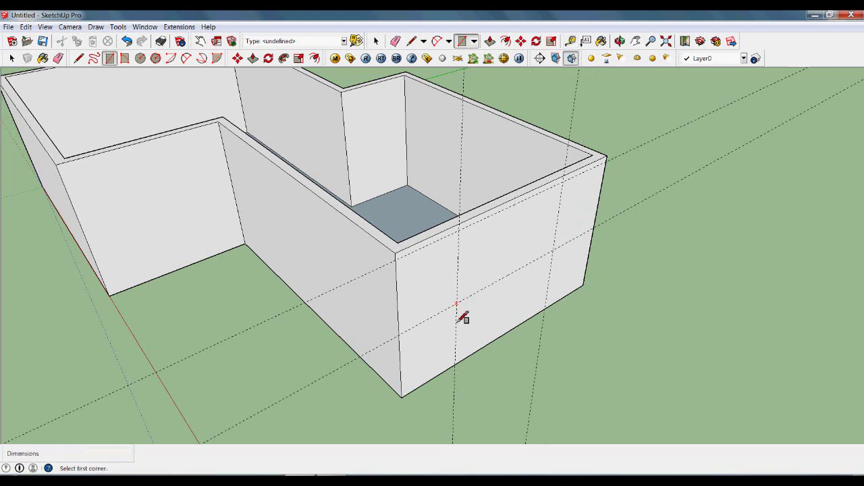
{"action": "left_click", "coordinate": [456, 304]}
{"action": "left_click", "coordinate": [564, 181]}
{"action": "key", "text": "space"}
Push the window rectangle through the full wall thickness to cut the opening.
{"action": "key", "text": "p"}
{"action": "left_click", "coordinate": [523, 232]}
{"action": "left_click", "coordinate": [402, 250]}
{"action": "key", "text": "space"}
Erase the four construction guides around the window opening.
{"action": "key", "text": "r"}
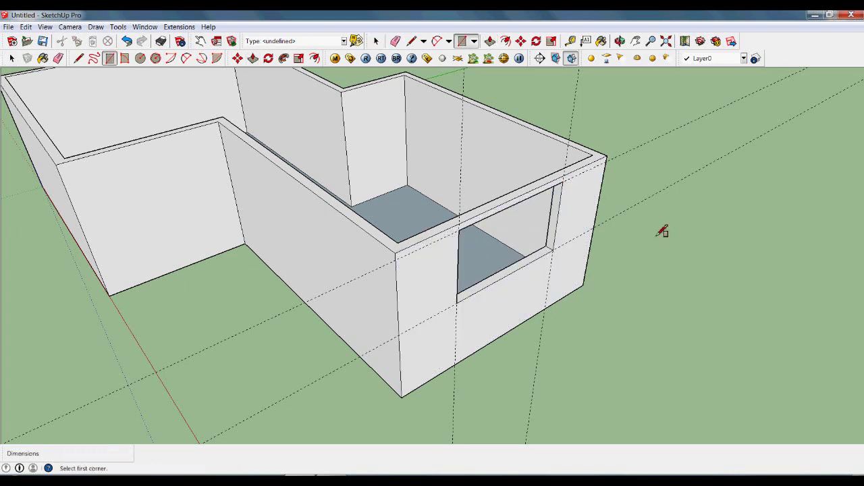
{"action": "key", "text": "e"}
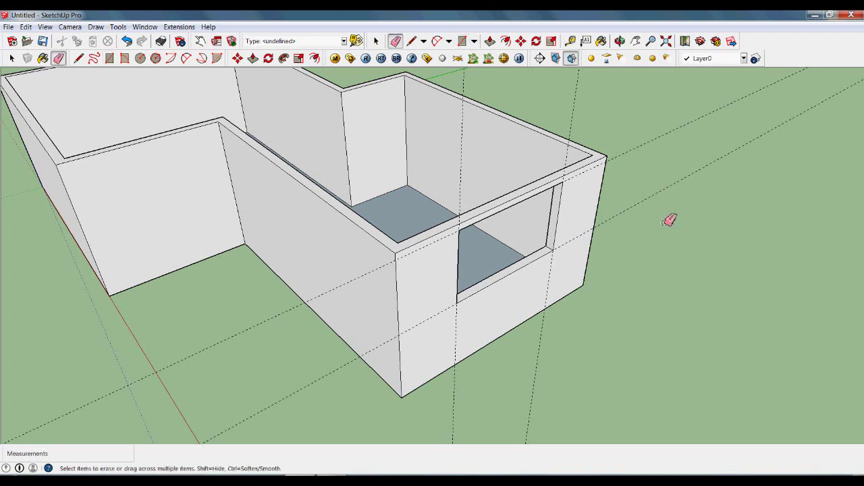
{"action": "middle_click_drag", "start_coordinate": [612, 329], "coordinate": [610, 301]}
{"action": "mouse_move", "coordinate": [628, 121]}
{"action": "left_mouse_down"}
{"action": "mouse_move", "coordinate": [537, 120]}
{"action": "mouse_move", "coordinate": [564, 132]}
{"action": "left_mouse_up"}
{"action": "key", "text": "space"}
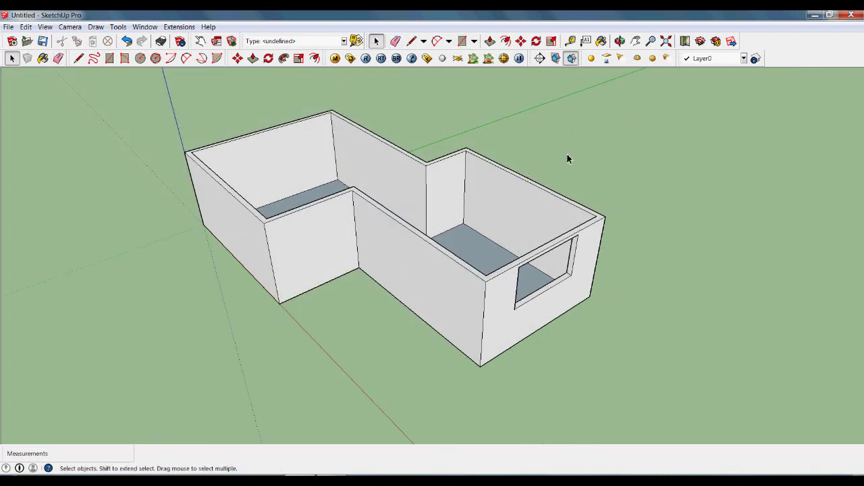
Place a vertical guide on the square room's back wall, 100 cm from the inner corner near the origin.
{"action": "mouse_move", "coordinate": [660, 189]}
{"action": "middle_mouse_down"}
{"action": "mouse_move", "coordinate": [428, 241]}
{"action": "mouse_move", "coordinate": [336, 335]}
{"action": "mouse_move", "coordinate": [447, 218]}
{"action": "middle_mouse_up"}
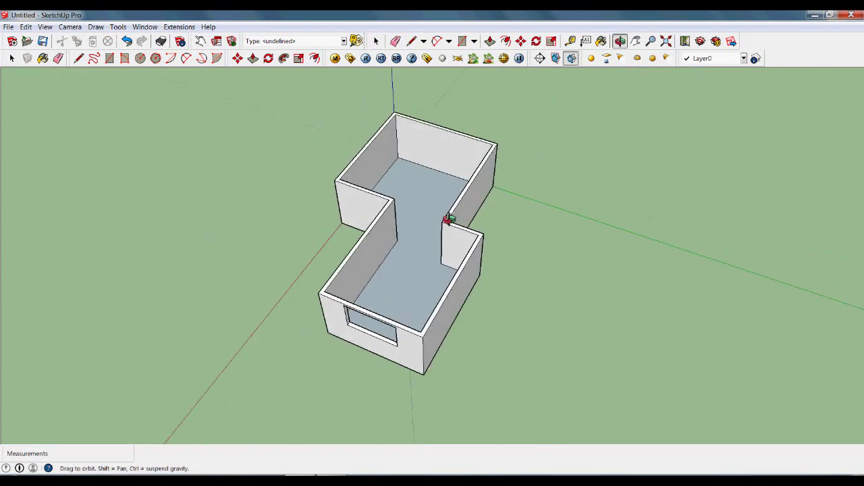
{"action": "scroll", "coordinate": [407, 129], "scroll_direction": "up", "scroll_amount": 5}
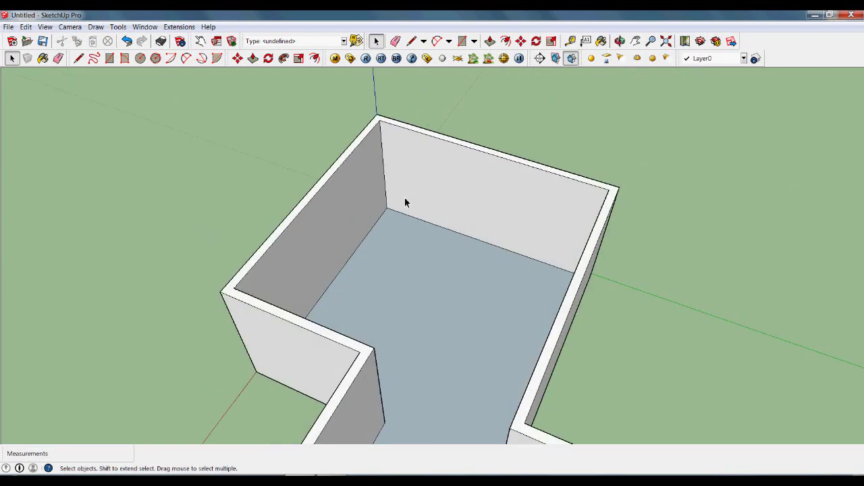
{"action": "key", "text": "t"}
{"action": "left_click", "coordinate": [383, 167]}
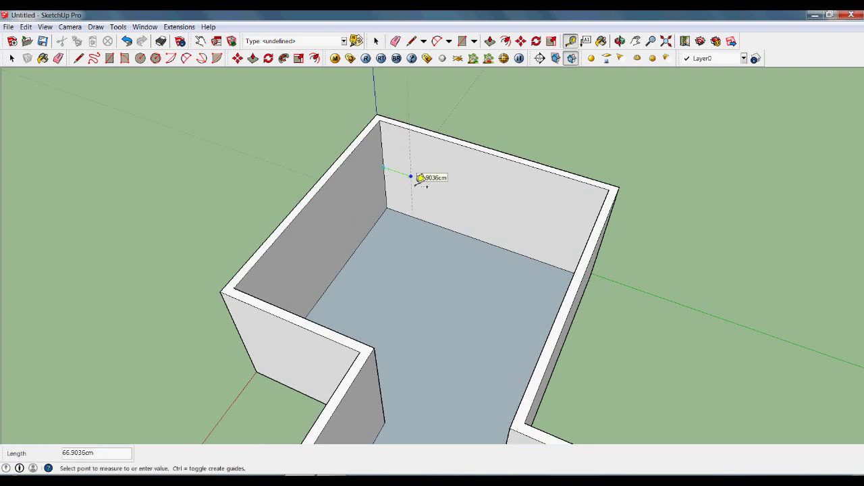
{"action": "type", "text": "100"}
{"action": "key", "text": "Return"}
Place a horizontal guide on the back wall 210 cm above the floor edge.
{"action": "left_click", "coordinate": [404, 213]}
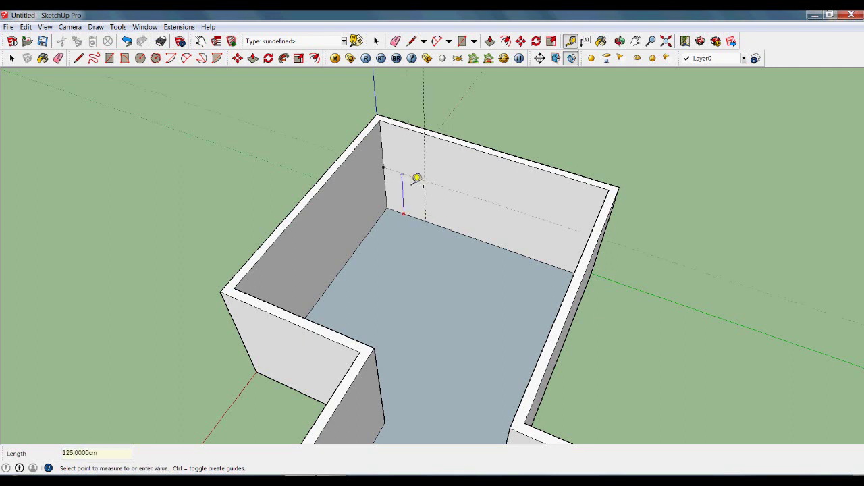
{"action": "type", "text": "21"}
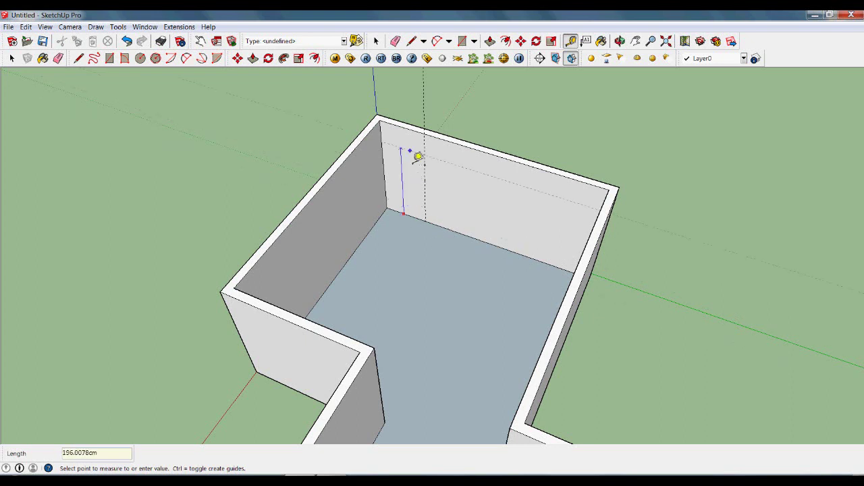
{"action": "type", "text": "210"}
{"action": "key", "text": "Return"}
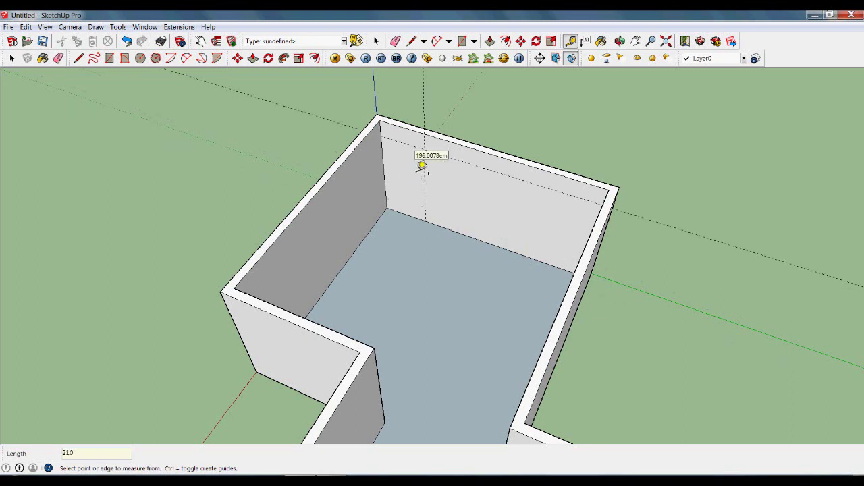
Draw a 210 × 100 cm door rectangle on the back wall from the guide intersection to the inner floor corner.
{"action": "key", "text": "r"}
{"action": "left_click", "coordinate": [424, 149]}
{"action": "left_click", "coordinate": [390, 214]}
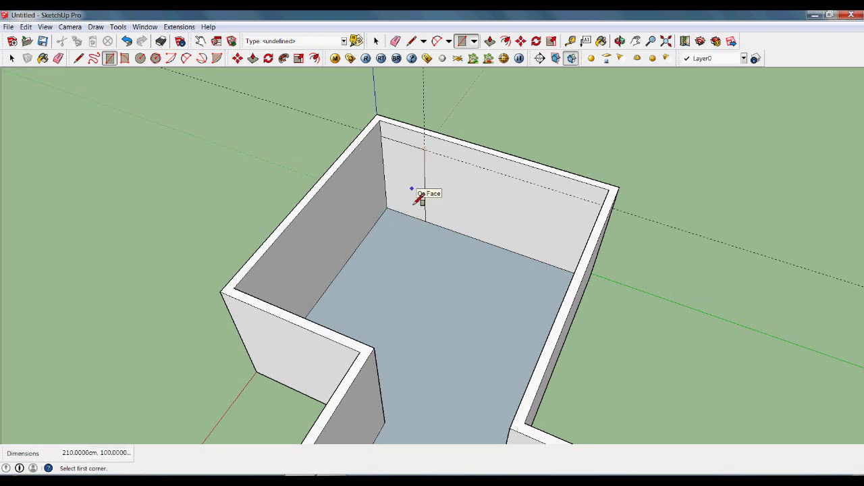
Push the door rectangle through the back wall to cut the doorway.
{"action": "key", "text": "p"}
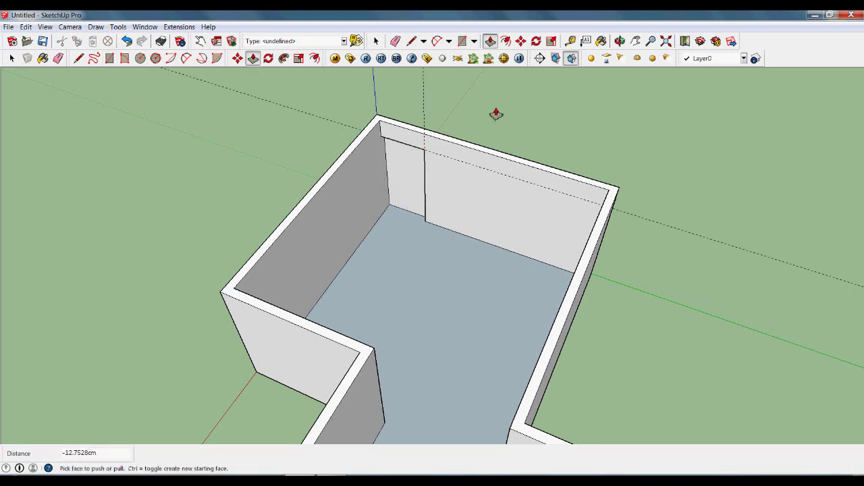
{"action": "left_click_drag", "start_coordinate": [425, 181], "coordinate": [476, 122]}
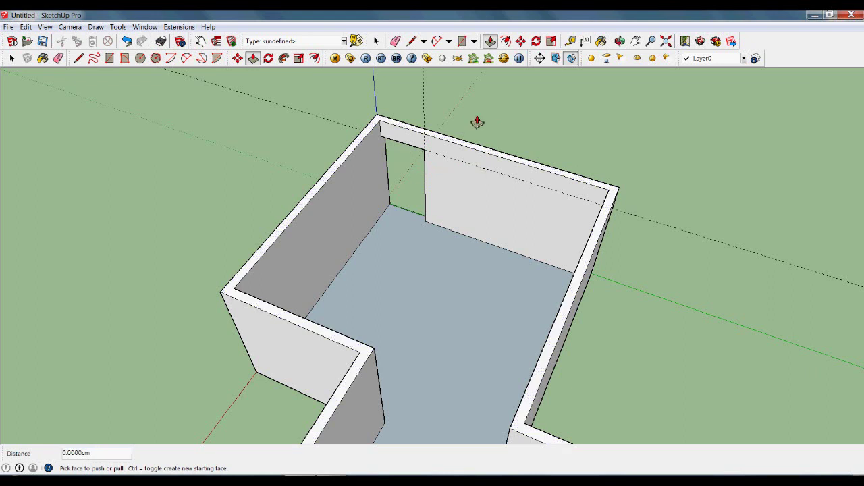
{"action": "key", "text": "space"}
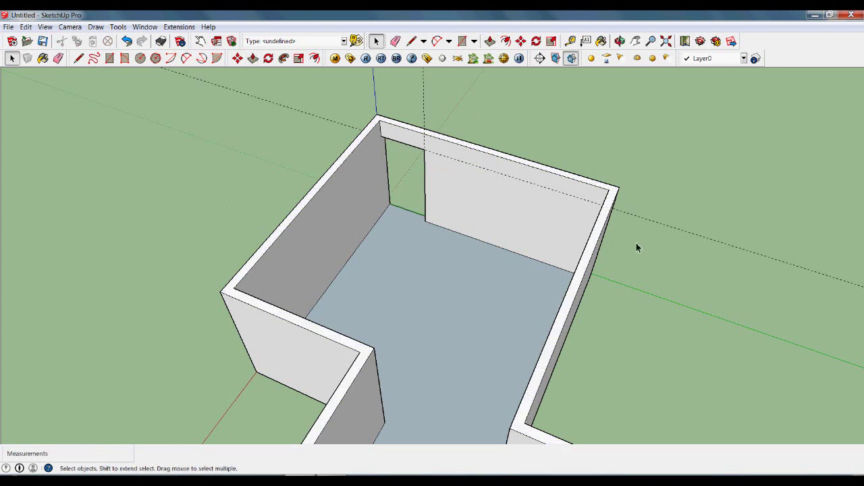
Erase the horizontal and vertical guide lines used to lay out the doorway.
{"action": "key", "text": "e"}
{"action": "left_click", "coordinate": [666, 224]}
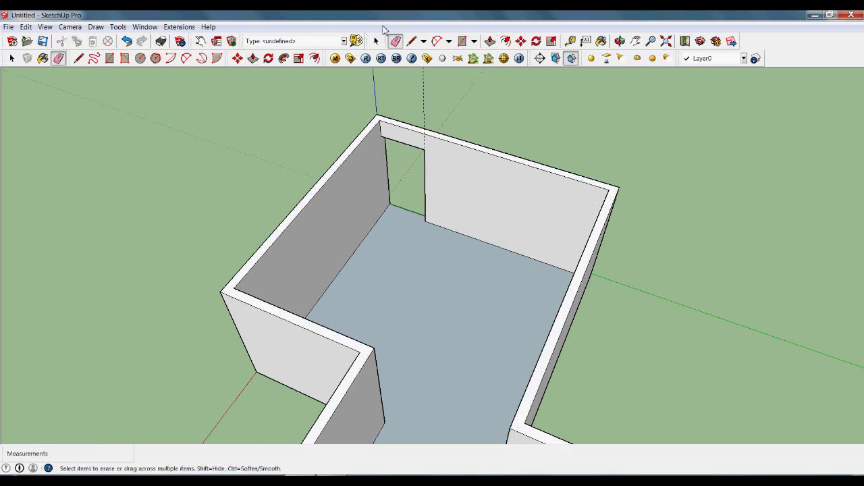
{"action": "left_click", "coordinate": [424, 103]}
{"action": "key", "text": "space"}
Examine the walls, window opening and doorway of the room from several sides.
{"action": "scroll", "coordinate": [430, 112], "scroll_direction": "down", "scroll_amount": 1}
{"action": "scroll", "coordinate": [429, 111], "scroll_direction": "down", "scroll_amount": 2}
{"action": "middle_click_drag", "start_coordinate": [429, 111], "coordinate": [610, 247]}
{"action": "mouse_move", "coordinate": [548, 320]}
{"action": "middle_mouse_down"}
{"action": "mouse_move", "coordinate": [618, 299]}
{"action": "mouse_move", "coordinate": [551, 304]}
{"action": "middle_mouse_up"}
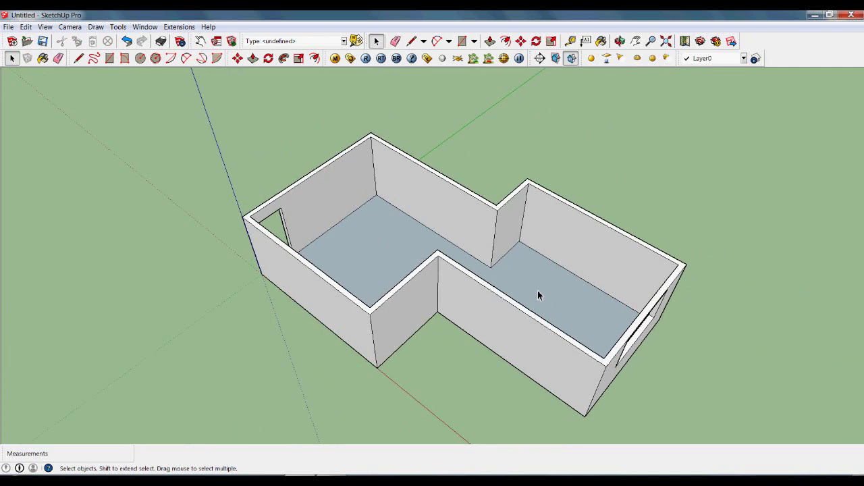
{"action": "mouse_move", "coordinate": [388, 264]}
{"action": "middle_mouse_down"}
{"action": "mouse_move", "coordinate": [331, 270]}
{"action": "mouse_move", "coordinate": [352, 251]}
{"action": "middle_mouse_up"}
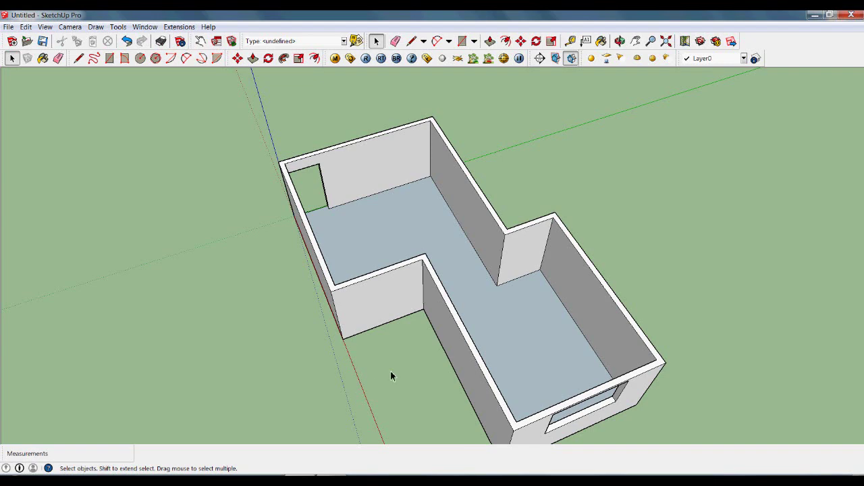
{"action": "middle_click_drag", "start_coordinate": [372, 355], "coordinate": [691, 357]}
{"action": "mouse_move", "coordinate": [342, 373]}
{"action": "middle_mouse_down"}
{"action": "mouse_move", "coordinate": [561, 387]}
{"action": "mouse_move", "coordinate": [465, 401]}
{"action": "mouse_move", "coordinate": [623, 388]}
{"action": "mouse_move", "coordinate": [568, 337]}
{"action": "middle_mouse_up"}
{"action": "scroll", "coordinate": [206, 191], "scroll_direction": "down", "scroll_amount": 2}
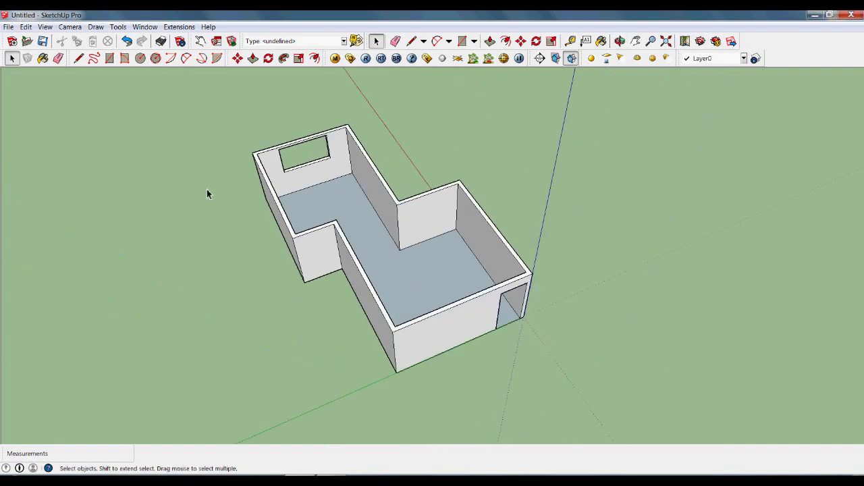
{"action": "mouse_move", "coordinate": [446, 358]}
{"action": "middle_mouse_down"}
{"action": "mouse_move", "coordinate": [523, 359]}
{"action": "mouse_move", "coordinate": [517, 362]}
{"action": "middle_mouse_up"}
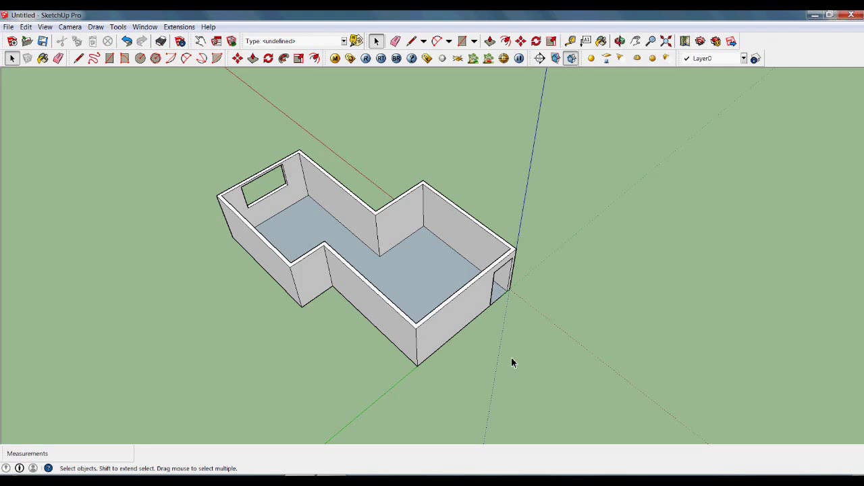
{"action": "mouse_move", "coordinate": [538, 344]}
{"action": "middle_mouse_down"}
{"action": "mouse_move", "coordinate": [353, 332]}
{"action": "mouse_move", "coordinate": [416, 251]}
{"action": "middle_mouse_up"}
{"action": "scroll", "coordinate": [422, 191], "scroll_direction": "up", "scroll_amount": 2}
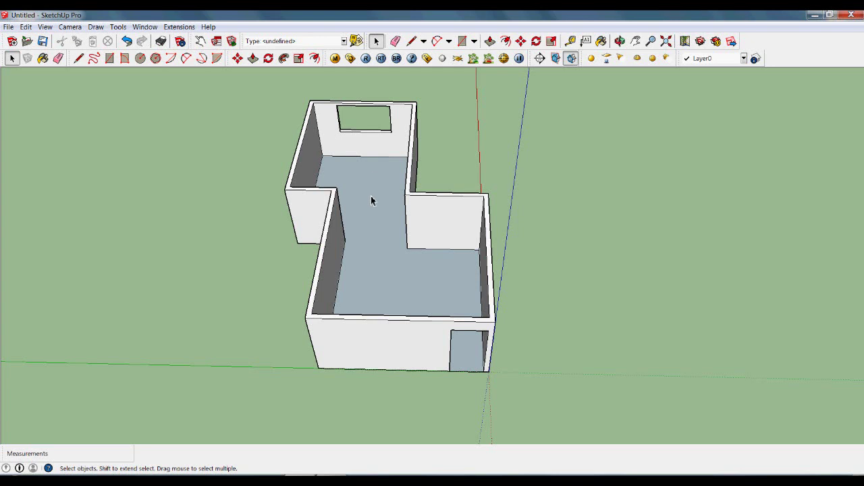
{"action": "middle_click_drag", "start_coordinate": [453, 253], "coordinate": [326, 317]}
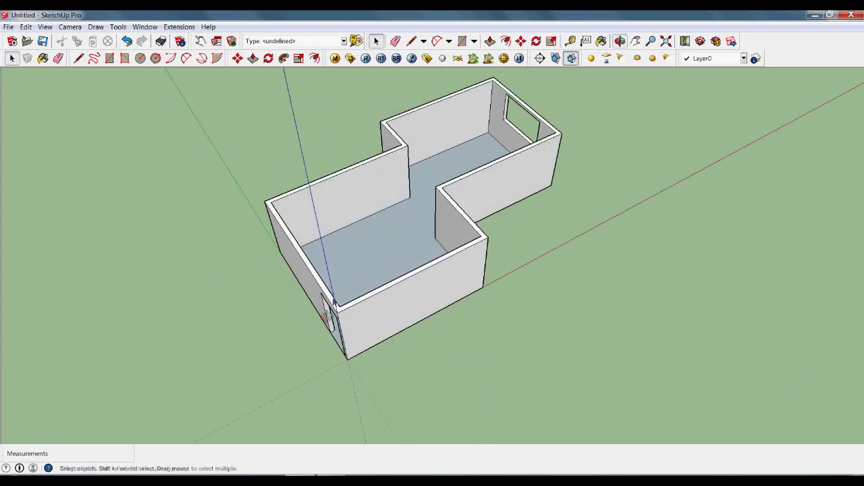
Delete the floor face inside the room, leaving only the walls.
{"action": "left_click", "coordinate": [371, 260]}
{"action": "key", "text": "Delete"}
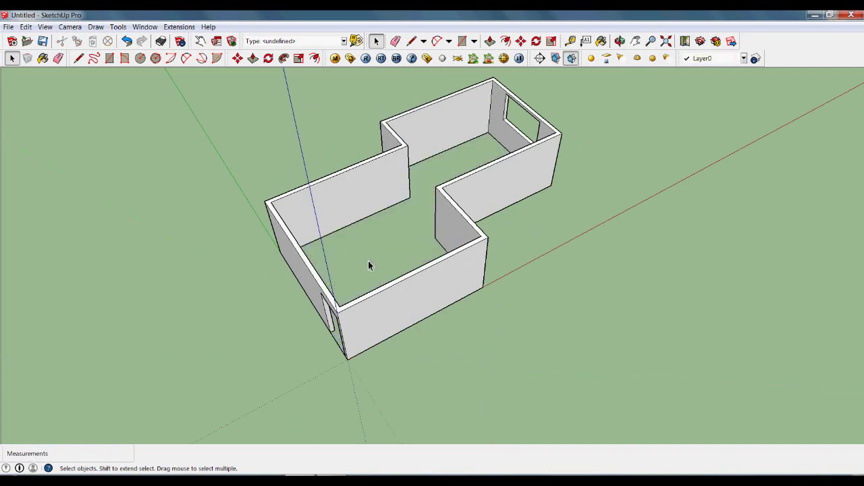
{"action": "middle_click_drag", "start_coordinate": [415, 192], "coordinate": [598, 277]}
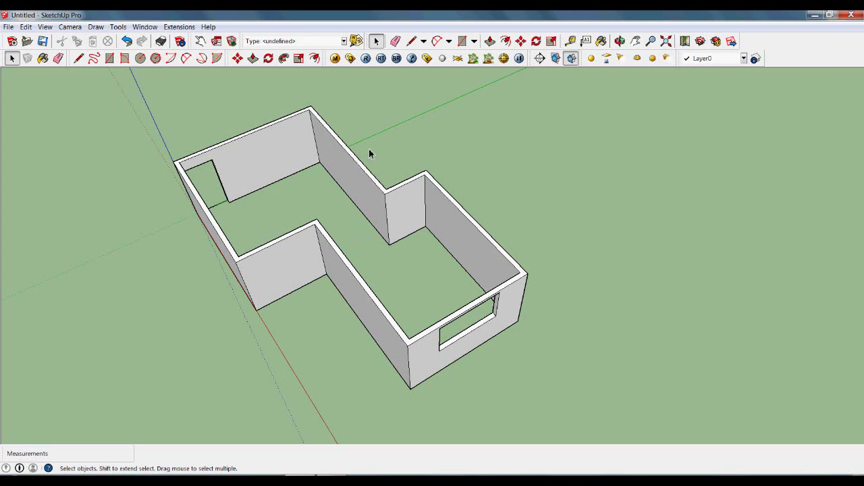
Select all the walls and make them into a component named m.
{"action": "scroll", "coordinate": [463, 256], "scroll_direction": "down", "scroll_amount": 3}
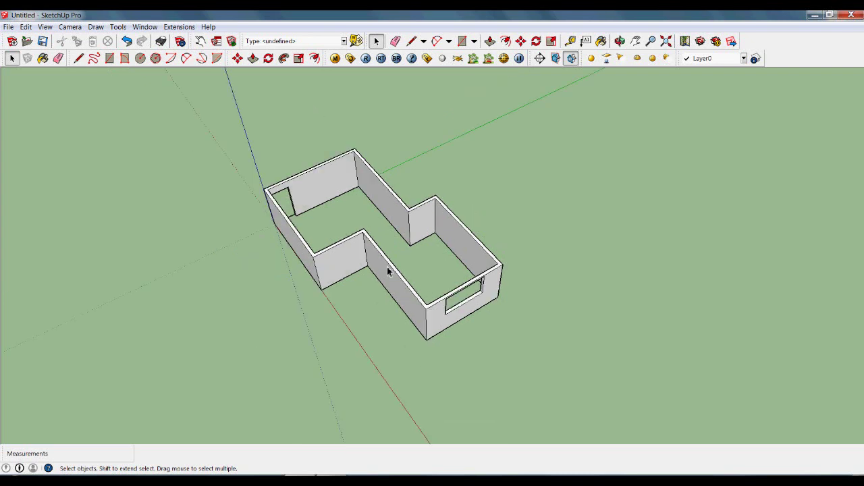
{"action": "scroll", "coordinate": [392, 280], "scroll_direction": "down", "scroll_amount": 2}
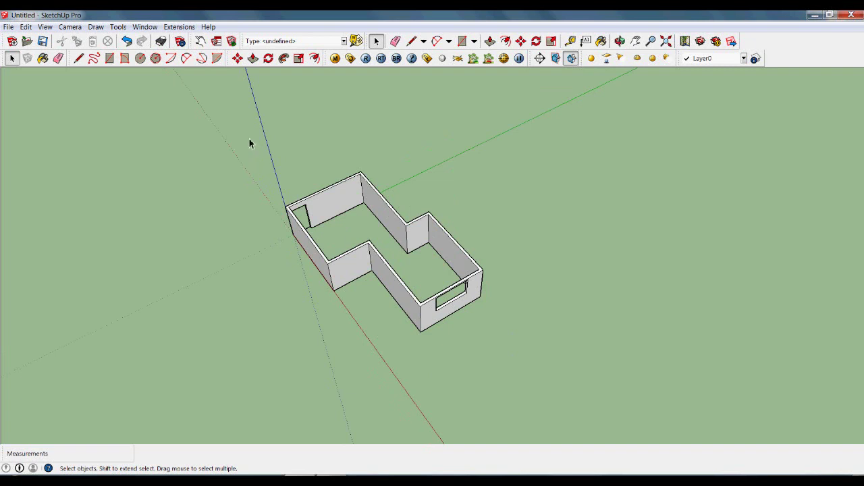
{"action": "left_click_drag", "start_coordinate": [247, 133], "coordinate": [537, 354]}
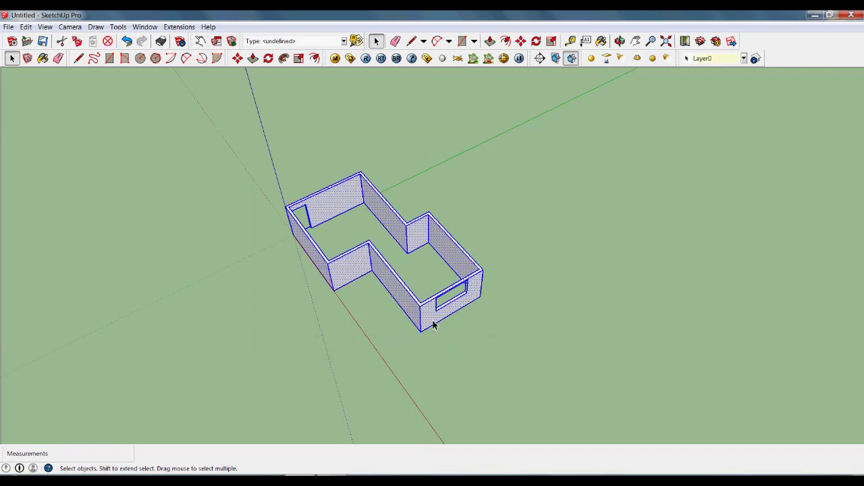
{"action": "right_click", "coordinate": [432, 316]}
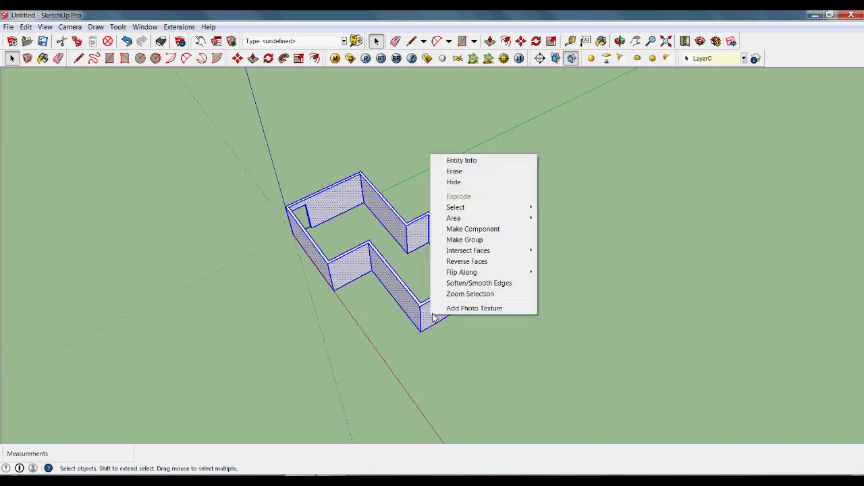
{"action": "left_click", "coordinate": [473, 229]}
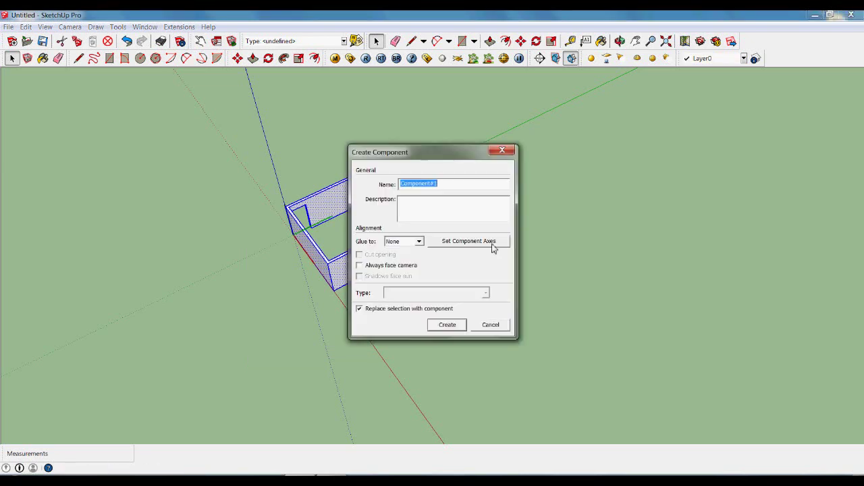
{"action": "type", "text": "m"}
{"action": "left_click", "coordinate": [447, 324]}
{"action": "left_click", "coordinate": [498, 342]}
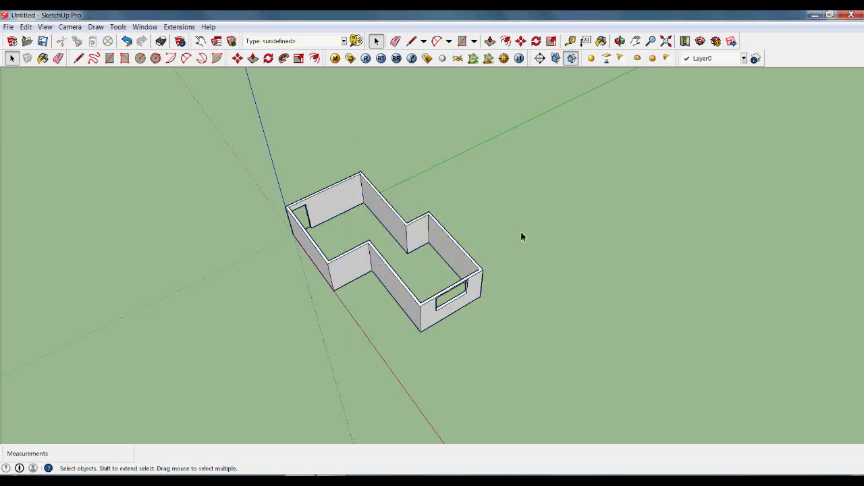
Draw a rectangle of about 1359 × 1149 cm on the ground plane beside the room.
{"action": "key", "text": "r"}
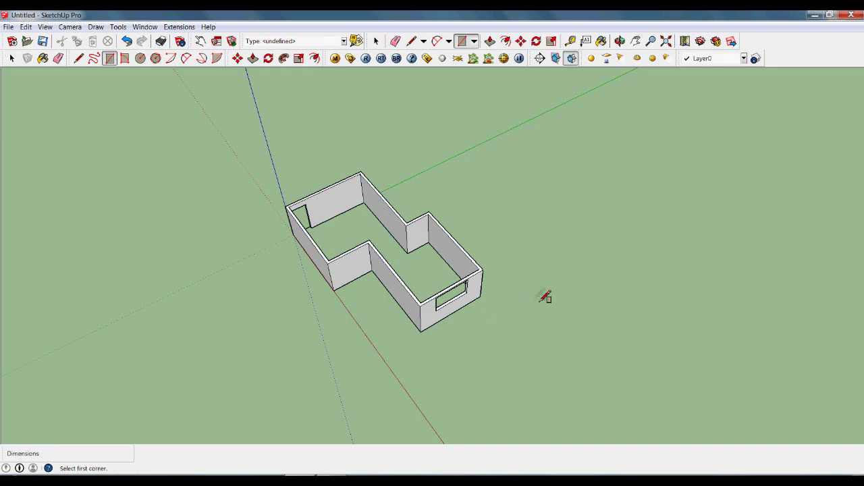
{"action": "left_click", "coordinate": [525, 283]}
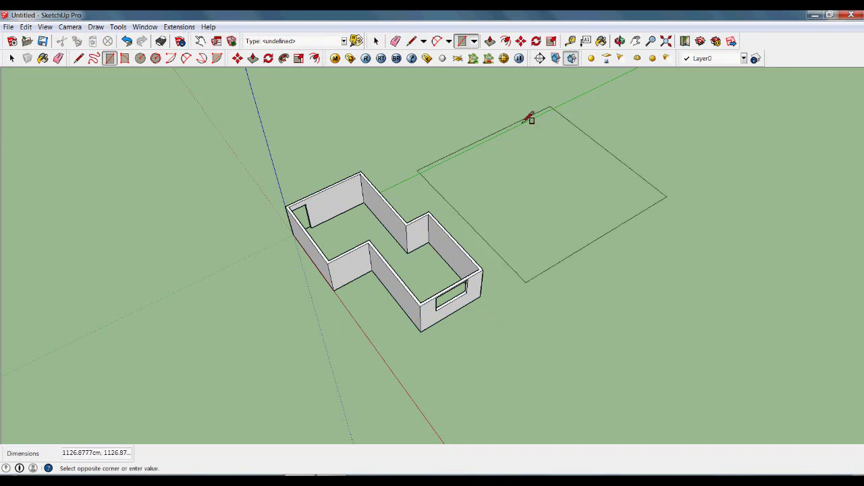
{"action": "left_click", "coordinate": [534, 101]}
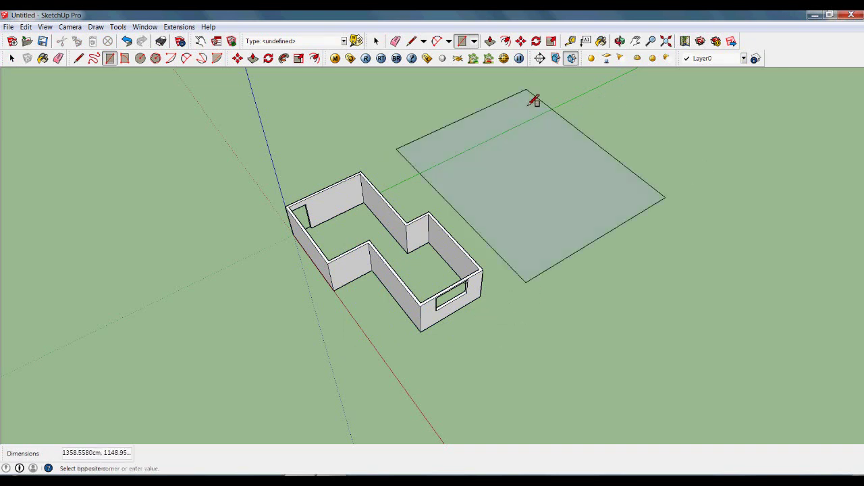
Push the ground rectangle 5 cm downward to form a thin floor slab.
{"action": "key", "text": "p"}
{"action": "left_click_drag", "start_coordinate": [559, 232], "coordinate": [563, 271]}
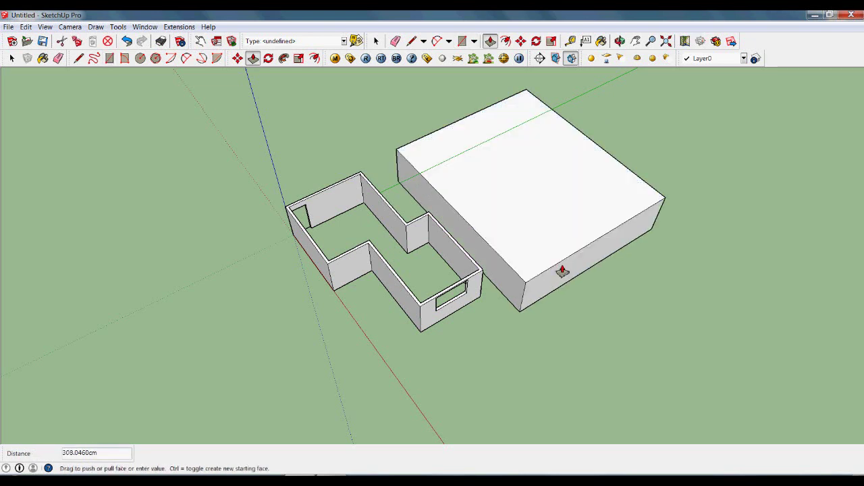
{"action": "key", "text": "Escape"}
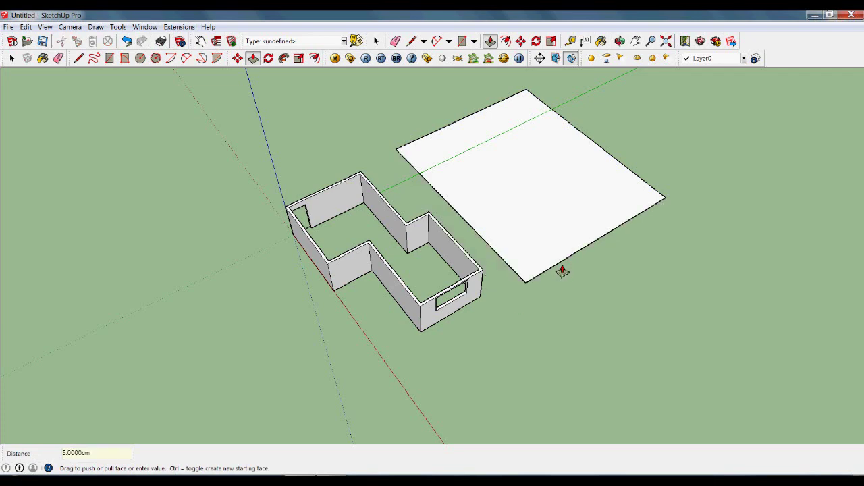
{"action": "key", "text": "space"}
Select the entire floor slab and make it into a component.
{"action": "middle_click_drag", "start_coordinate": [605, 294], "coordinate": [502, 191]}
{"action": "middle_click_drag", "start_coordinate": [405, 276], "coordinate": [450, 133]}
{"action": "left_click_drag", "start_coordinate": [432, 112], "coordinate": [693, 372]}
{"action": "right_click", "coordinate": [586, 276]}
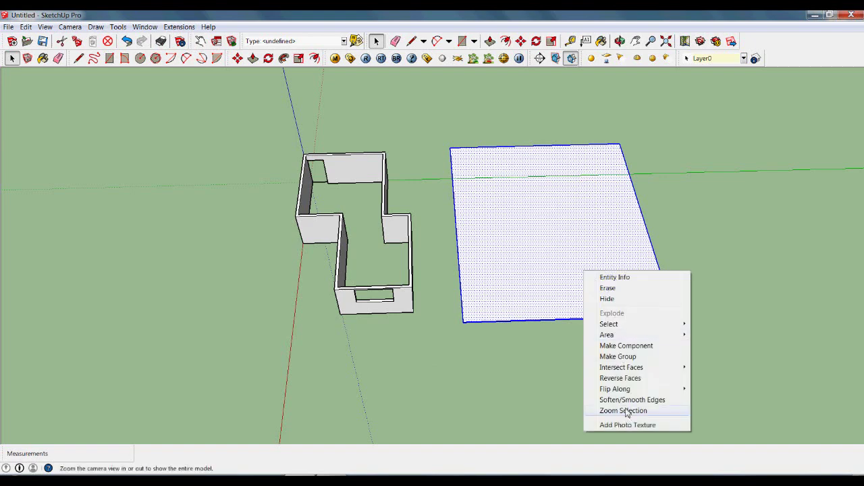
{"action": "left_click", "coordinate": [448, 326]}
Move the floor slab about 1016 cm so that it lies beneath the whole room.
{"action": "middle_click_drag", "start_coordinate": [457, 341], "coordinate": [628, 317]}
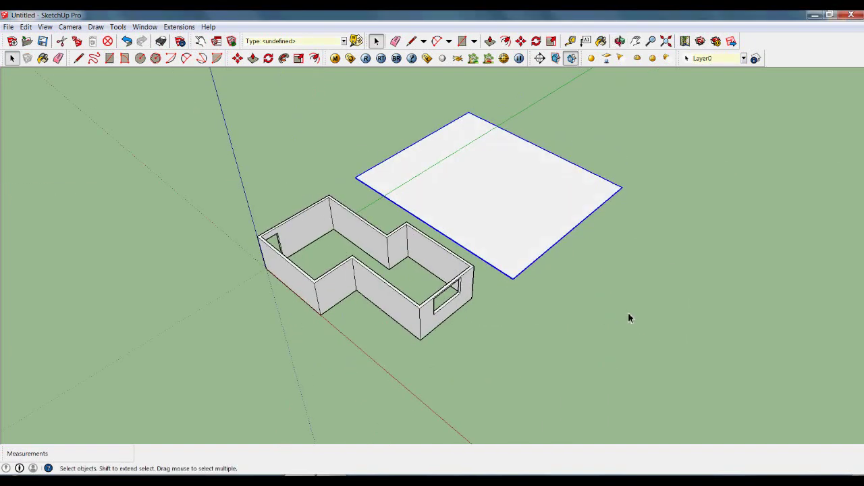
{"action": "key", "text": "m"}
{"action": "left_click", "coordinate": [628, 246]}
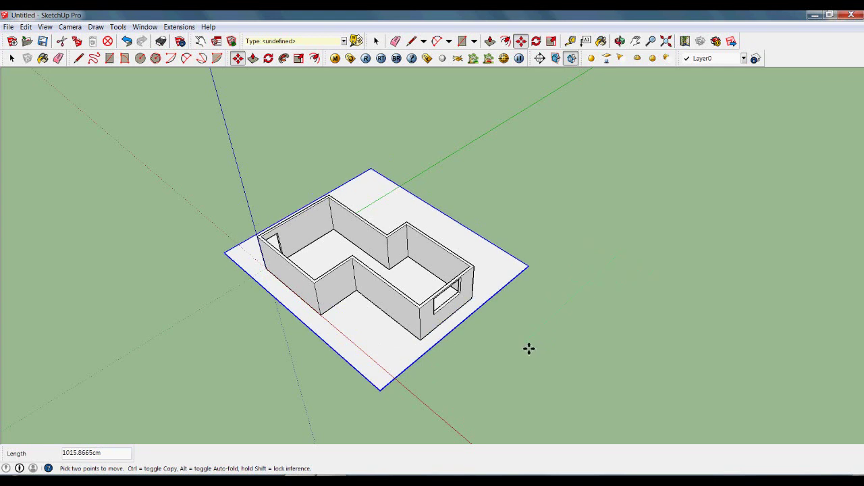
{"action": "left_click", "coordinate": [528, 346]}
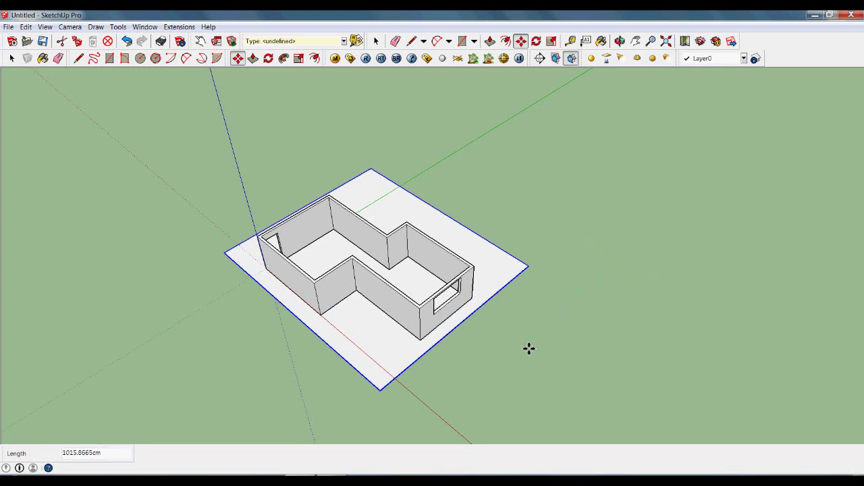
{"action": "key", "text": "space"}
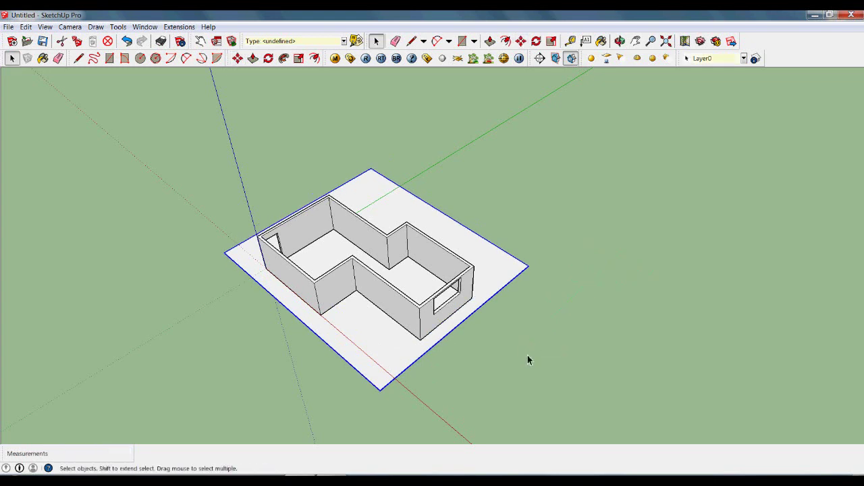
Save the model to the desktop (Escritorio) as a SketchUp file named Ejemplo.
{"action": "left_click", "coordinate": [42, 41]}
{"action": "left_click", "coordinate": [247, 197]}
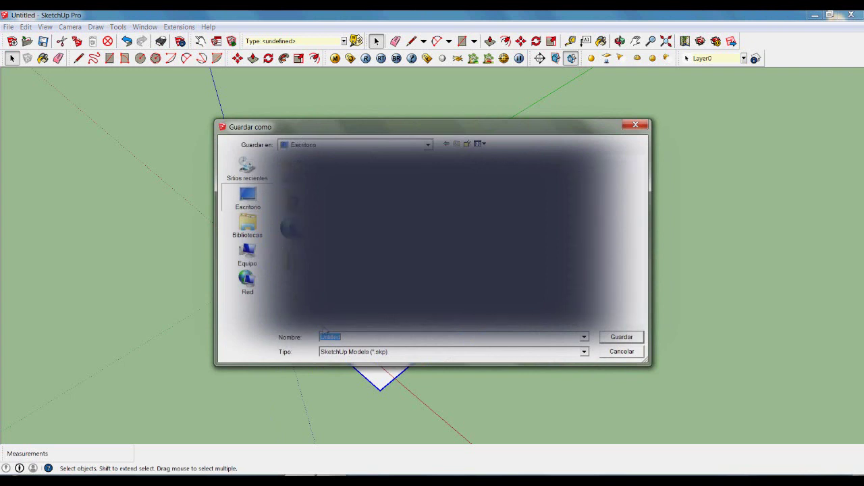
{"action": "left_click", "coordinate": [356, 339]}
{"action": "type", "text": "Eej"}
{"action": "key", "text": "BackSpace"}
{"action": "key", "text": "BackSpace"}
{"action": "key", "text": "BackSpace"}
{"action": "type", "text": "Ejemplo"}
{"action": "left_click", "coordinate": [621, 337]}
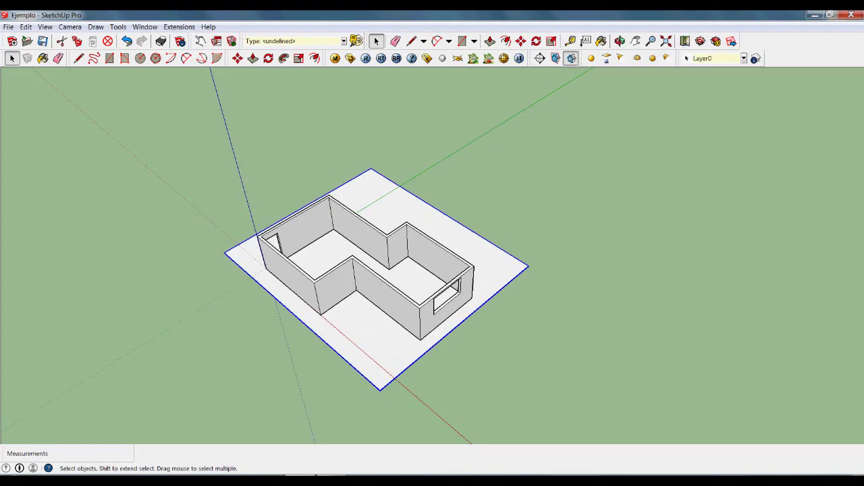
Switch to 3ds Max and import the saved Ejemplo SketchUp model, keeping the default import options.
{"action": "left_click", "coordinate": [329, 476]}
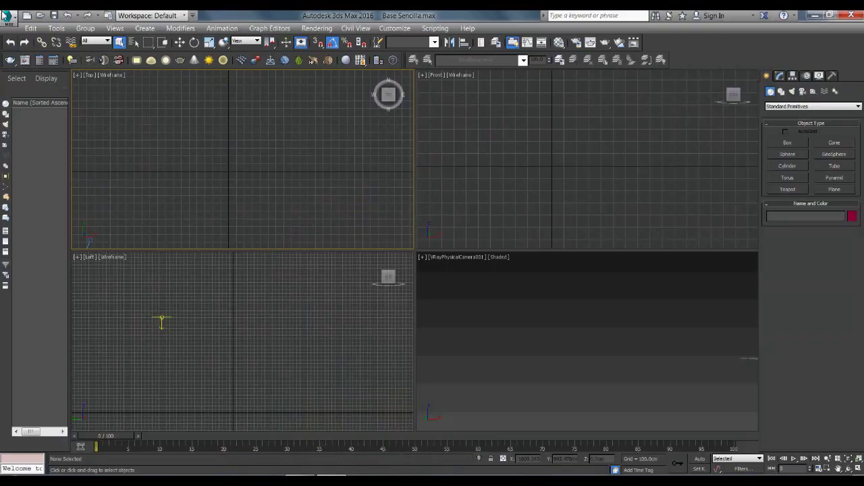
{"action": "left_click", "coordinate": [6, 15]}
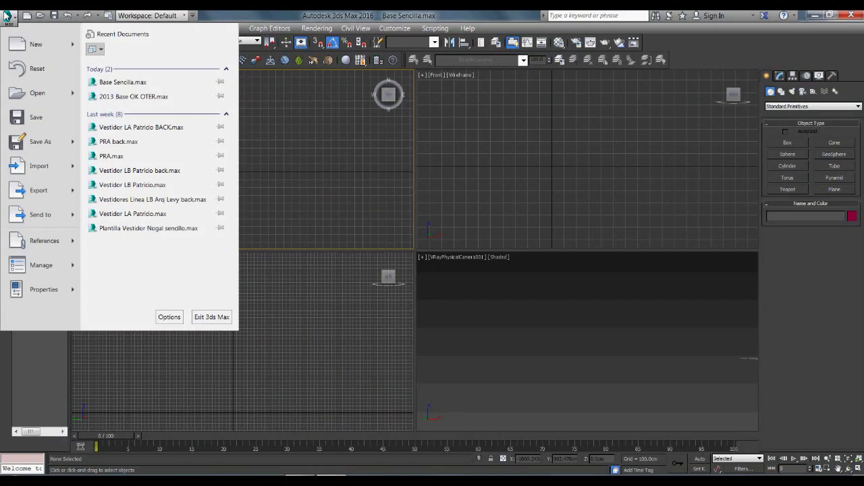
{"action": "left_click", "coordinate": [30, 168]}
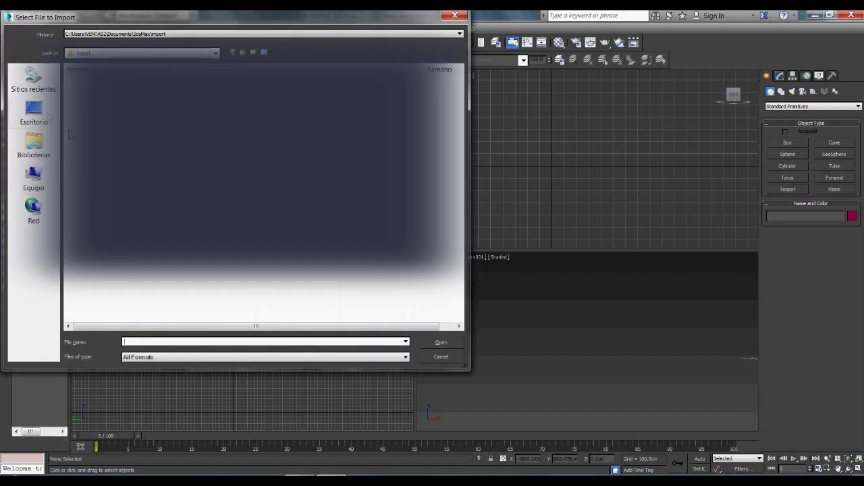
{"action": "double_click", "coordinate": [217, 166]}
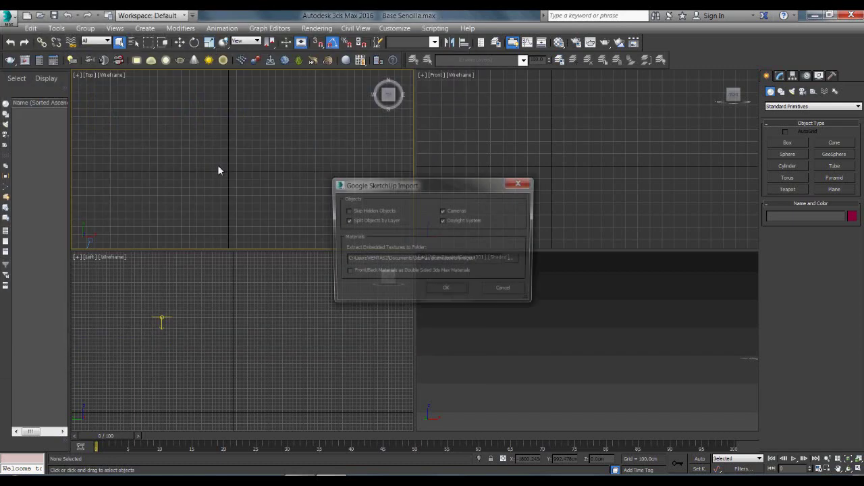
{"action": "left_click", "coordinate": [451, 293]}
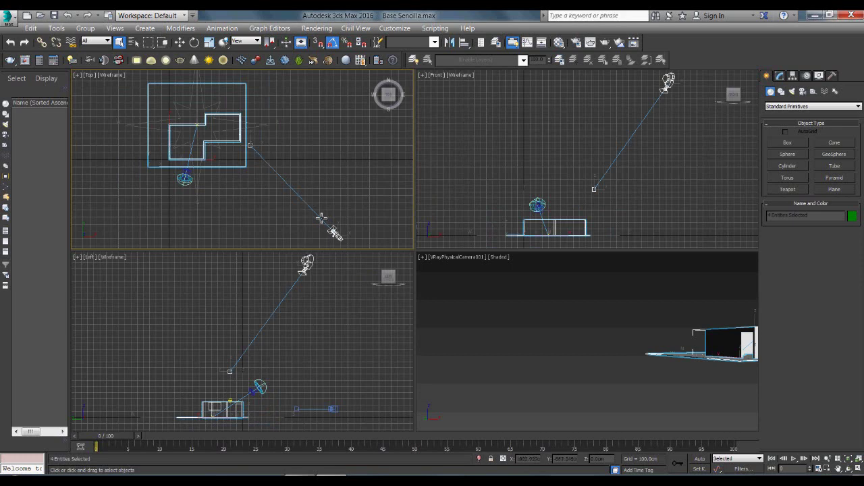
Delete the imported camera skpCamera001 and the imported daylight system from the scene.
{"action": "left_click", "coordinate": [336, 233]}
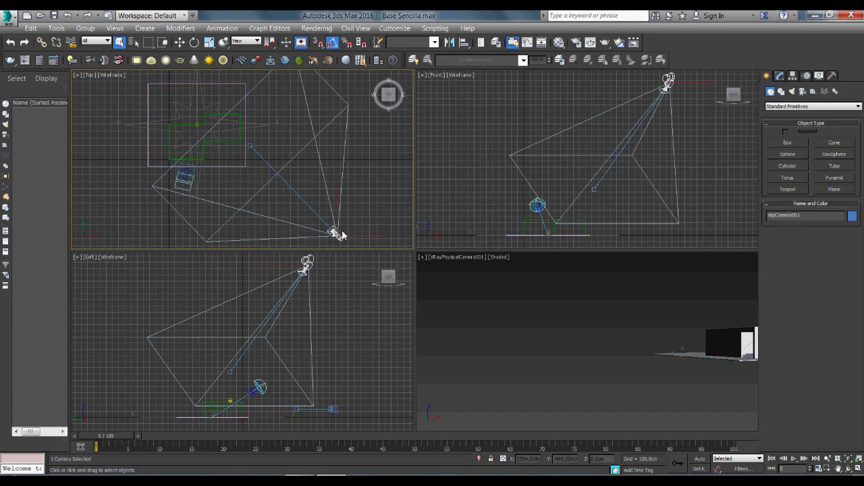
{"action": "left_click", "coordinate": [215, 210]}
{"action": "left_click", "coordinate": [180, 185]}
{"action": "key", "text": "Delete"}
Select the V-Ray physical camera with its target and move it inside the room in the Top view.
{"action": "scroll", "coordinate": [351, 187], "scroll_direction": "down", "scroll_amount": 4}
{"action": "scroll", "coordinate": [267, 210], "scroll_direction": "up", "scroll_amount": 2}
{"action": "left_click_drag", "start_coordinate": [216, 181], "coordinate": [270, 223]}
{"action": "left_click", "coordinate": [181, 43]}
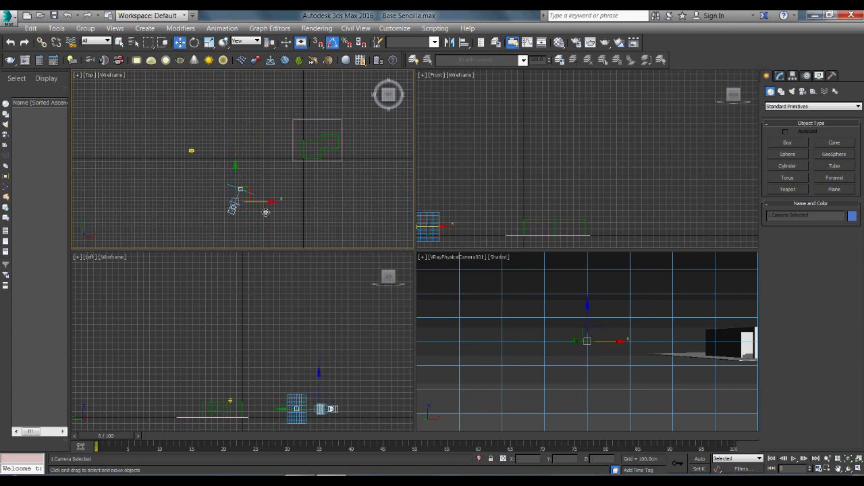
{"action": "left_click_drag", "start_coordinate": [266, 207], "coordinate": [324, 134]}
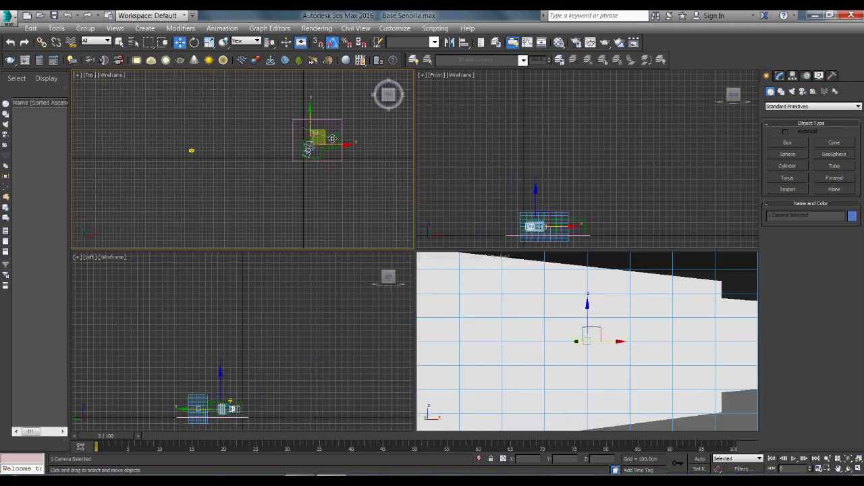
Move the V-Ray camera target along X in the Top view so the camera looks towards the far part of the room.
{"action": "scroll", "coordinate": [327, 135], "scroll_direction": "up", "scroll_amount": 8}
{"action": "middle_click_drag", "start_coordinate": [268, 224], "coordinate": [279, 192]}
{"action": "middle_click_drag", "start_coordinate": [291, 117], "coordinate": [250, 112]}
{"action": "left_click", "coordinate": [253, 133]}
{"action": "left_click_drag", "start_coordinate": [252, 131], "coordinate": [333, 127]}
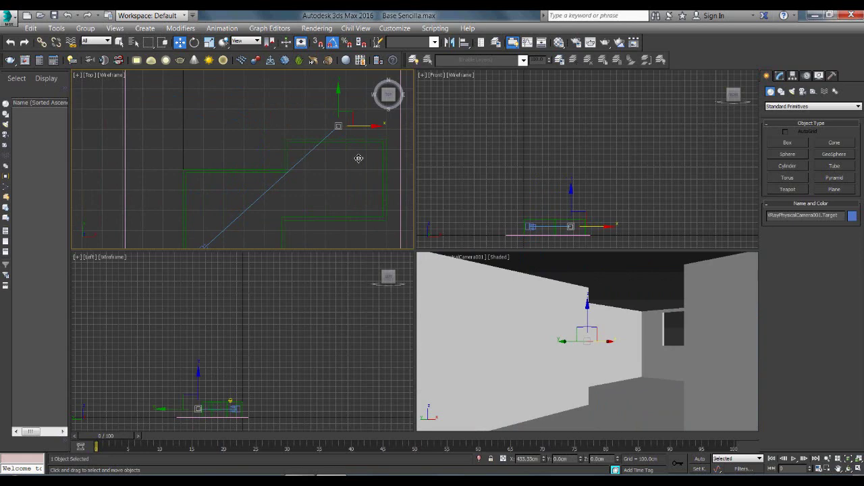
Move the V-Ray light from outside into the room's first part in the Top view, placing it near the camera.
{"action": "scroll", "coordinate": [351, 139], "scroll_direction": "down", "scroll_amount": 5}
{"action": "left_click", "coordinate": [151, 162]}
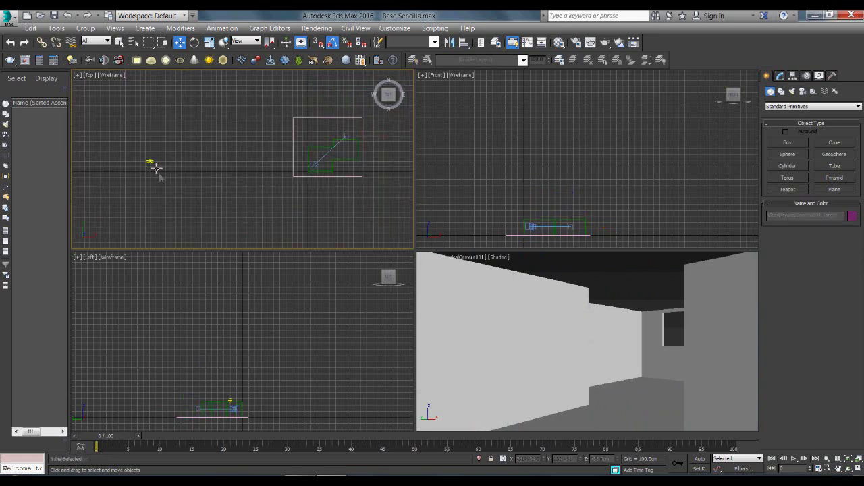
{"action": "left_click_drag", "start_coordinate": [192, 162], "coordinate": [349, 169]}
{"action": "scroll", "coordinate": [349, 169], "scroll_direction": "up", "scroll_amount": 5}
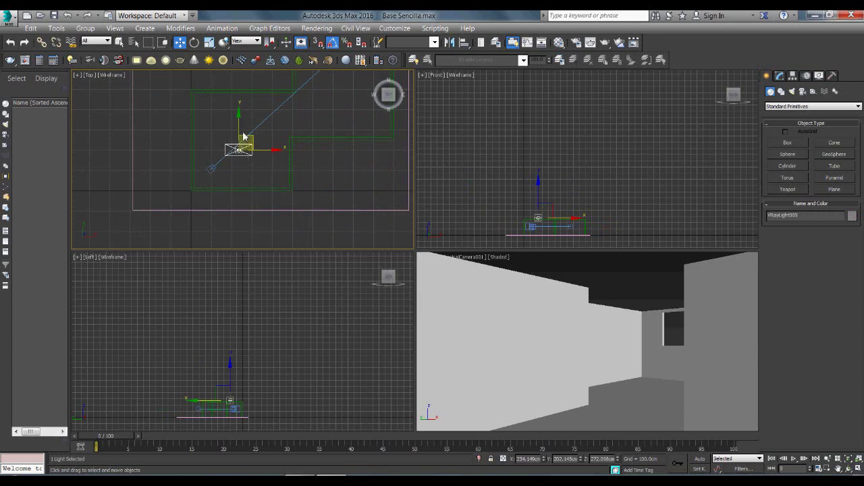
{"action": "left_click_drag", "start_coordinate": [257, 160], "coordinate": [278, 154]}
Move the camera target further along X, beyond the room's outer wall in the Top view.
{"action": "middle_click_drag", "start_coordinate": [300, 156], "coordinate": [222, 232]}
{"action": "left_click", "coordinate": [273, 120]}
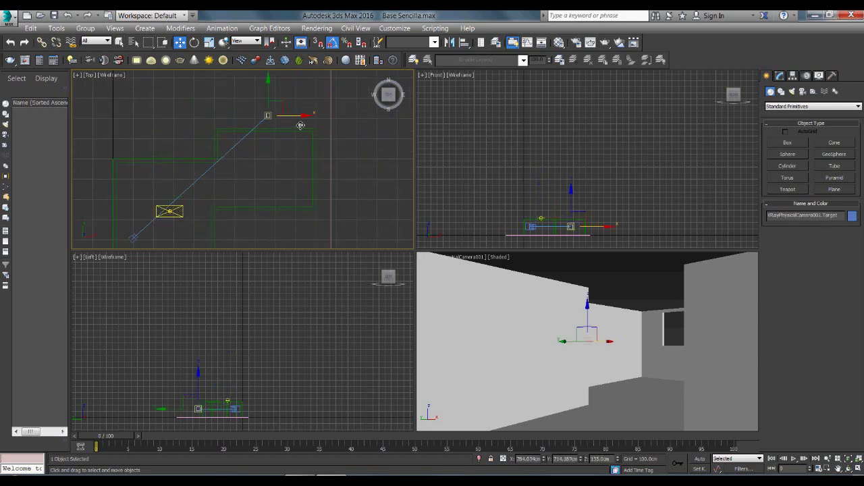
{"action": "left_click_drag", "start_coordinate": [303, 124], "coordinate": [385, 124]}
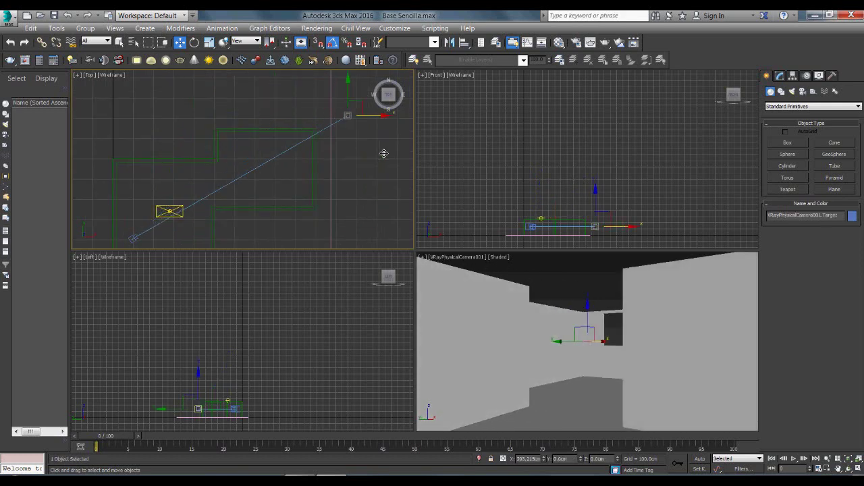
Move the V-Ray physical camera slightly along Y away from the corner and apply Guess vert tilt to it.
{"action": "left_click", "coordinate": [134, 242]}
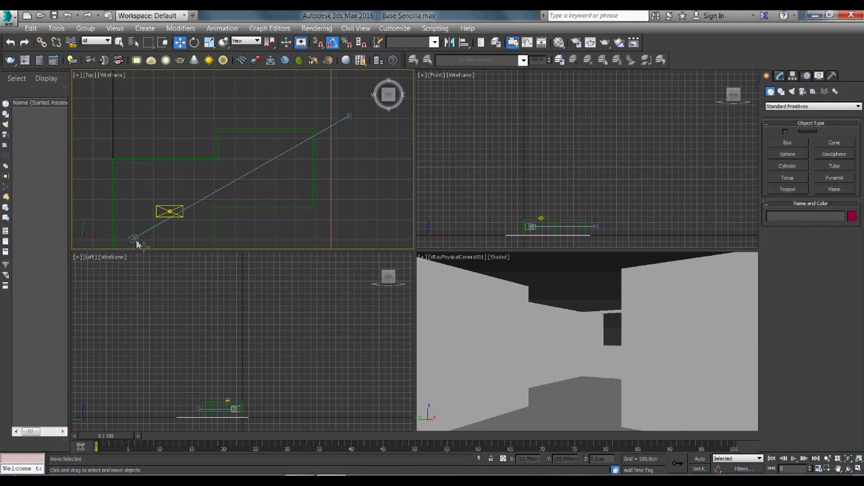
{"action": "left_click", "coordinate": [138, 241]}
{"action": "left_click_drag", "start_coordinate": [133, 218], "coordinate": [133, 197]}
{"action": "middle_click_drag", "start_coordinate": [230, 206], "coordinate": [111, 212]}
{"action": "scroll", "coordinate": [294, 179], "scroll_direction": "down", "scroll_amount": 3}
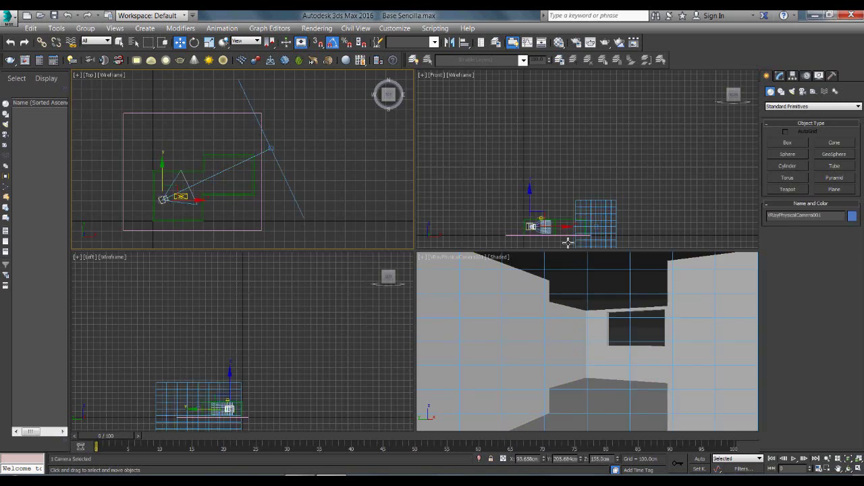
{"action": "left_click", "coordinate": [782, 78]}
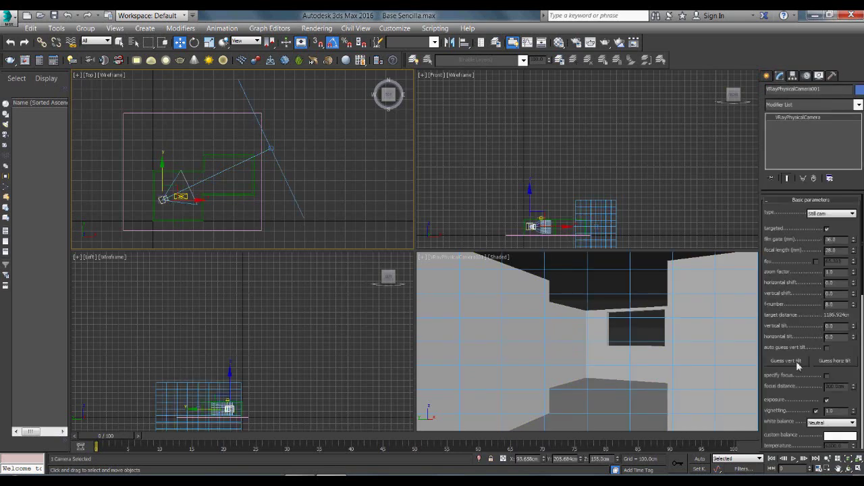
{"action": "left_click", "coordinate": [784, 361]}
{"action": "left_click", "coordinate": [331, 166]}
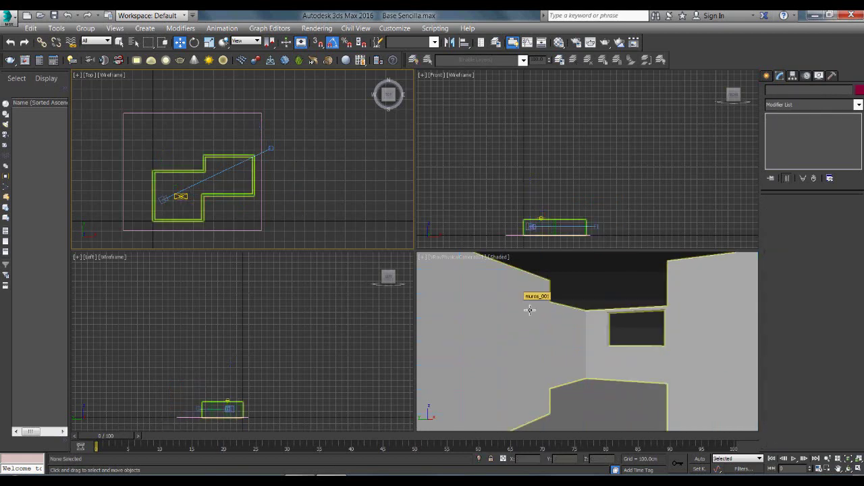
Assign the blue PINTURA COLOR material to the room's walls.
{"action": "left_click", "coordinate": [529, 310]}
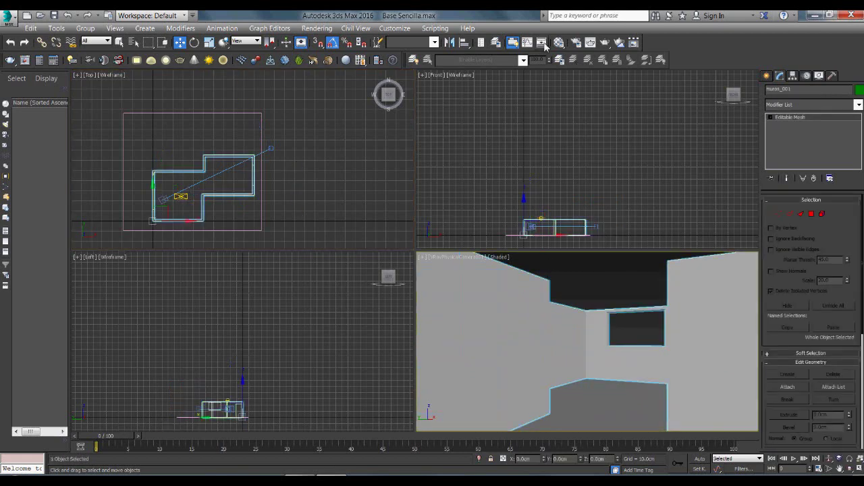
{"action": "key", "text": "m"}
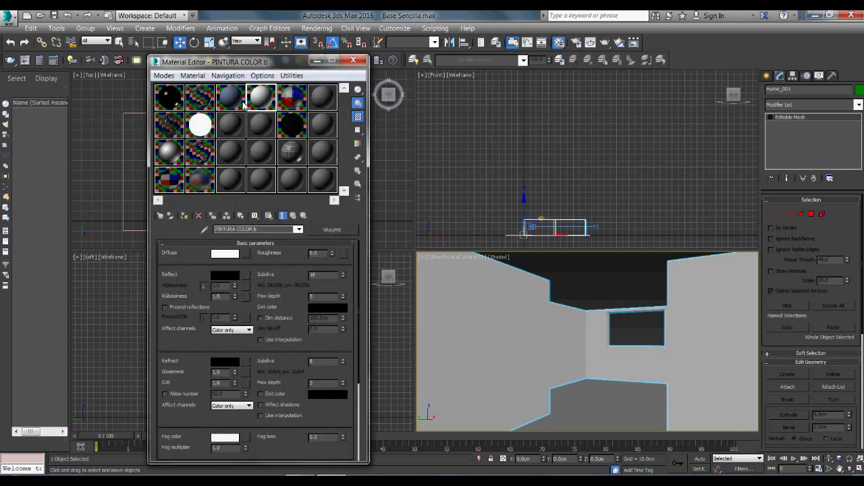
{"action": "left_click", "coordinate": [187, 216]}
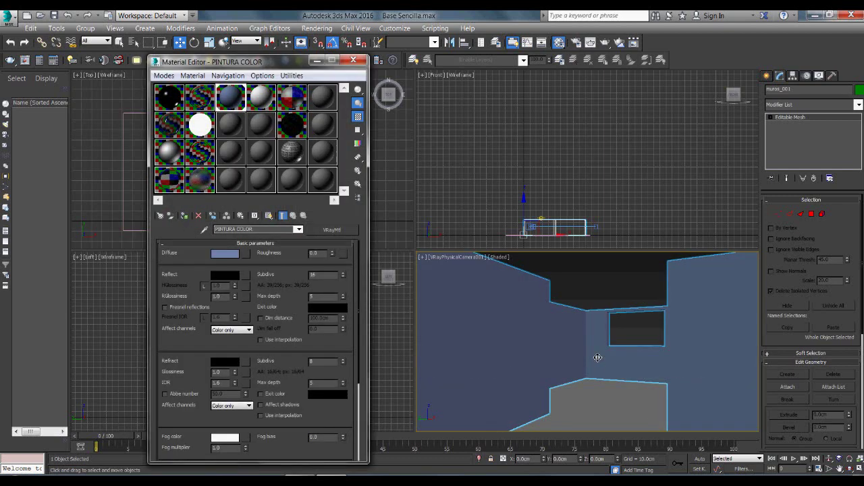
{"action": "right_click", "coordinate": [583, 281]}
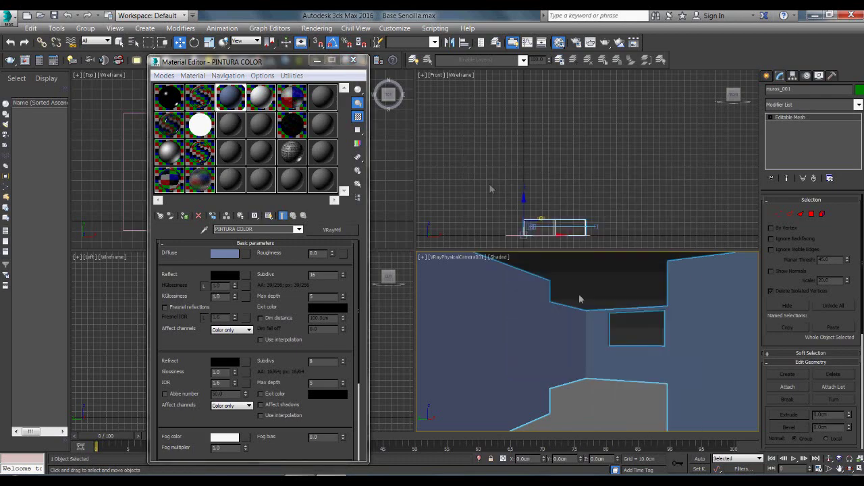
{"action": "left_click", "coordinate": [317, 60]}
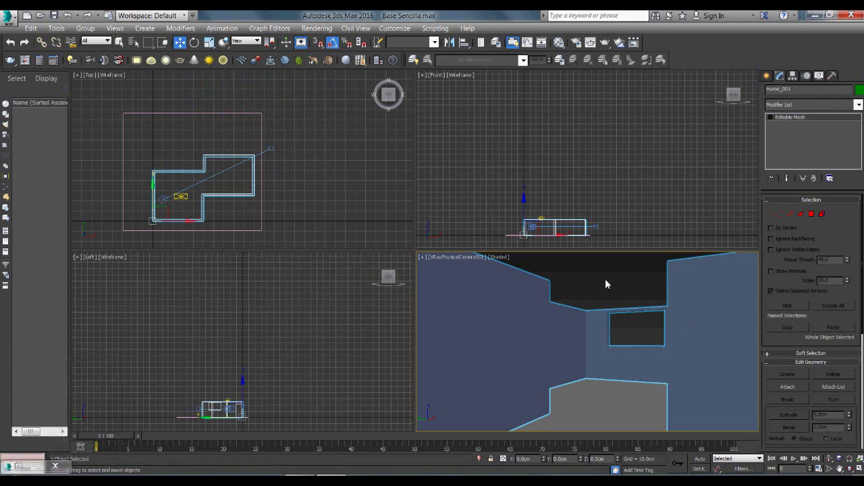
Maximize the camera view and assign the PLASTICO-NEGRO material to the floor slab.
{"action": "left_click", "coordinate": [604, 278]}
{"action": "key", "text": "alt+w"}
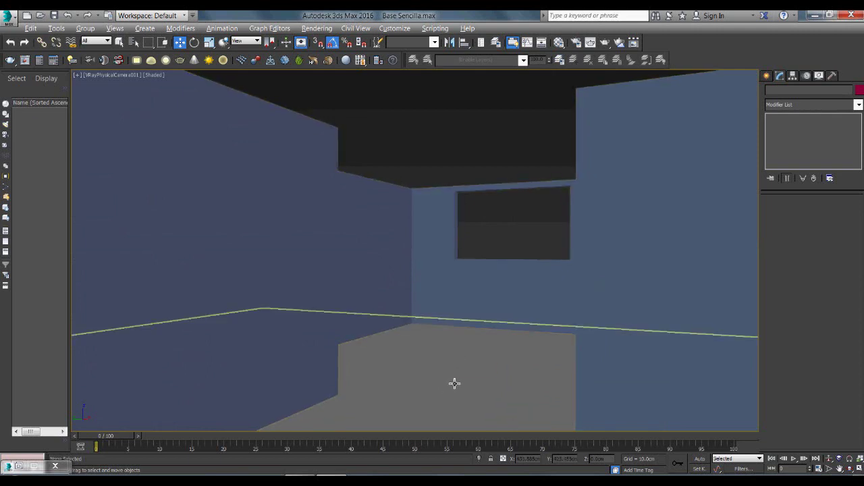
{"action": "left_click", "coordinate": [447, 358]}
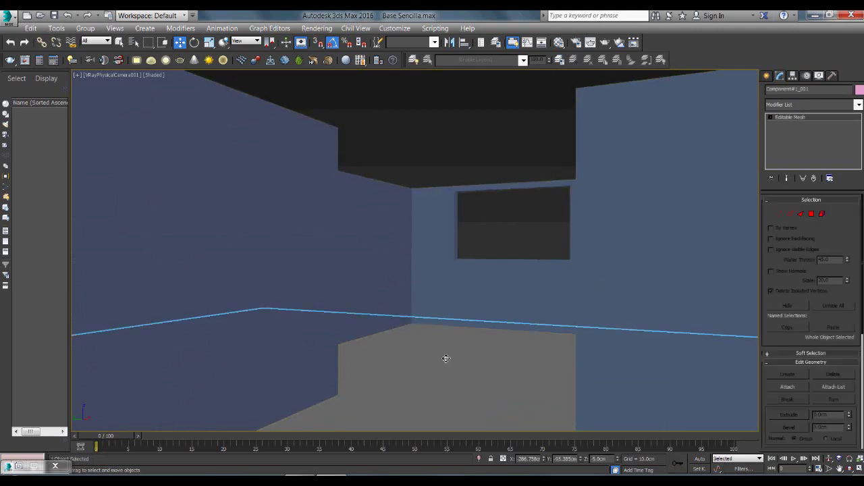
{"action": "left_click", "coordinate": [560, 43]}
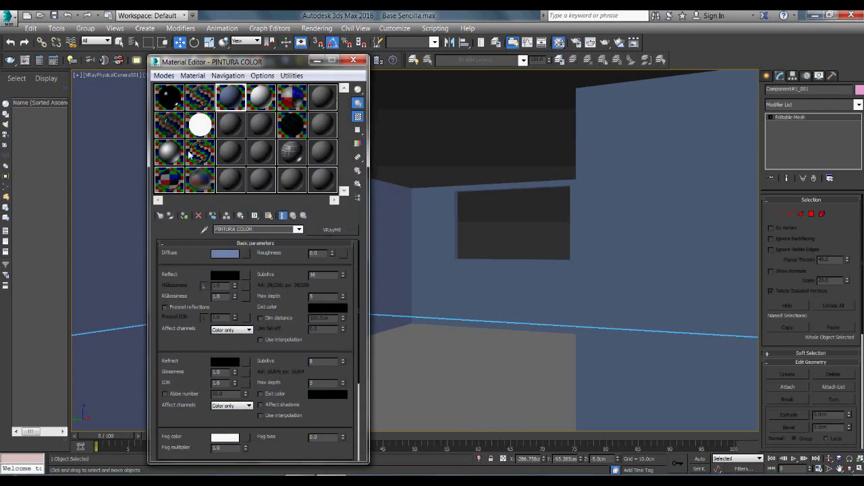
{"action": "left_click", "coordinate": [169, 98]}
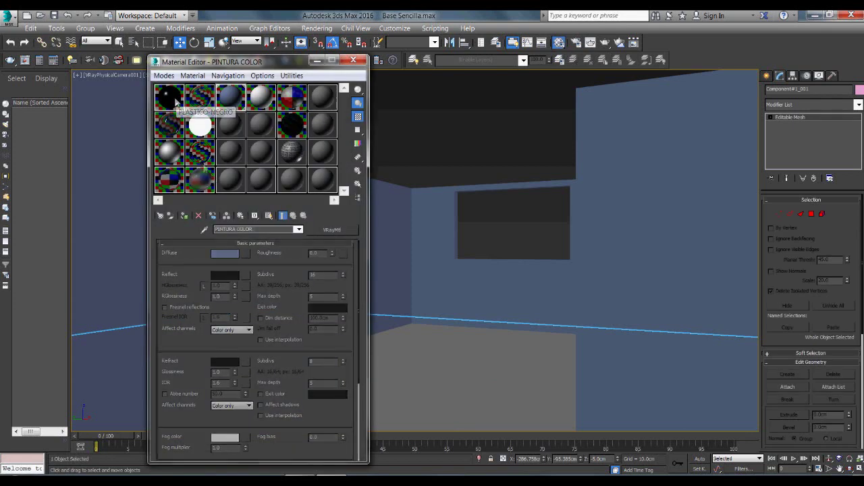
{"action": "left_click", "coordinate": [184, 216]}
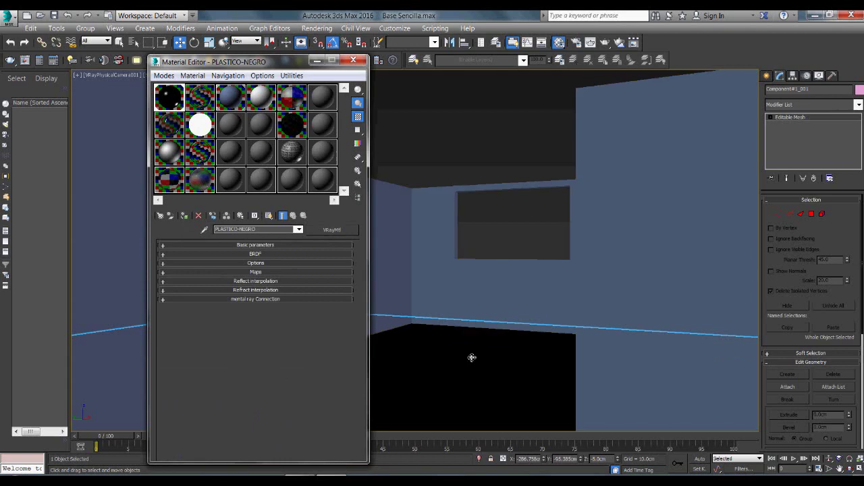
Assign the white PINTURA COLOR b material to the room's walls.
{"action": "left_click", "coordinate": [493, 291]}
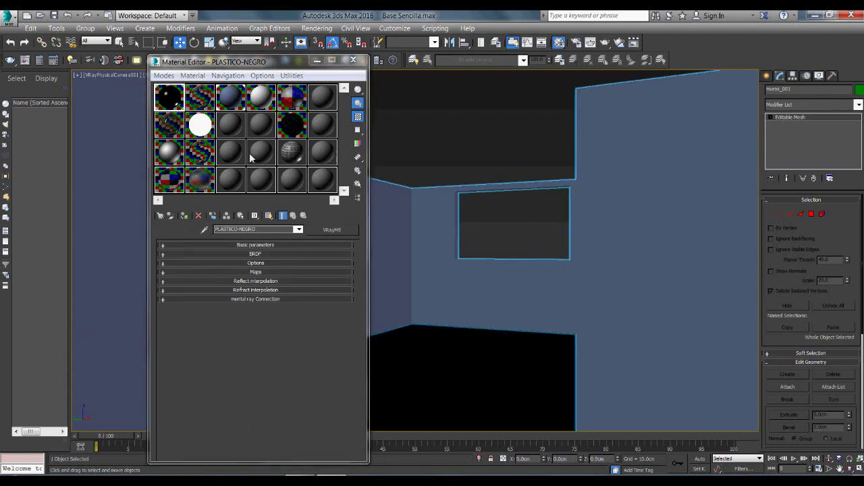
{"action": "left_click", "coordinate": [257, 100]}
{"action": "left_click", "coordinate": [185, 216]}
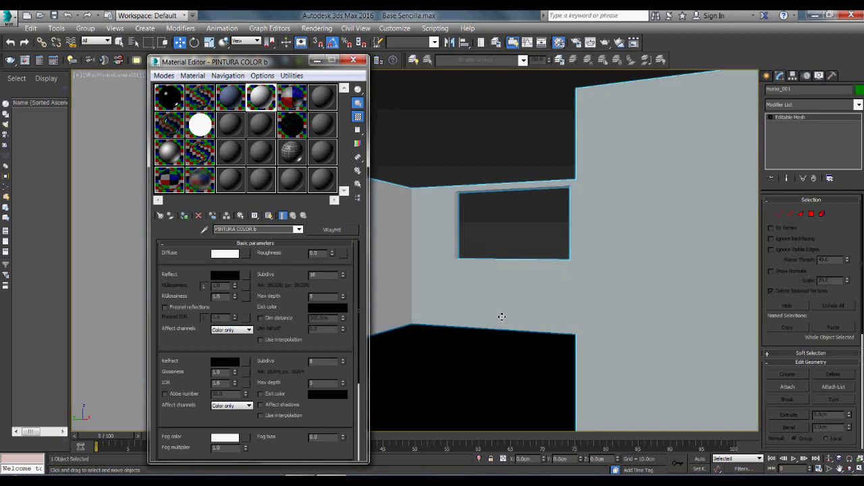
Assign the blue PINTURA COLOR material to the imported floor slab and close the Material Editor.
{"action": "left_click", "coordinate": [460, 366]}
{"action": "left_click", "coordinate": [227, 101]}
{"action": "left_click", "coordinate": [184, 215]}
{"action": "left_click", "coordinate": [351, 61]}
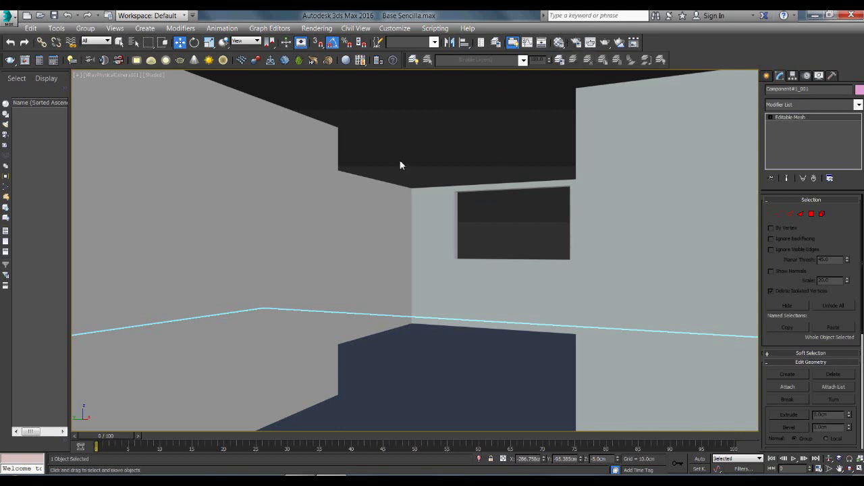
Return to the four-viewport layout and delete the imported floor slab.
{"action": "left_click", "coordinate": [440, 143]}
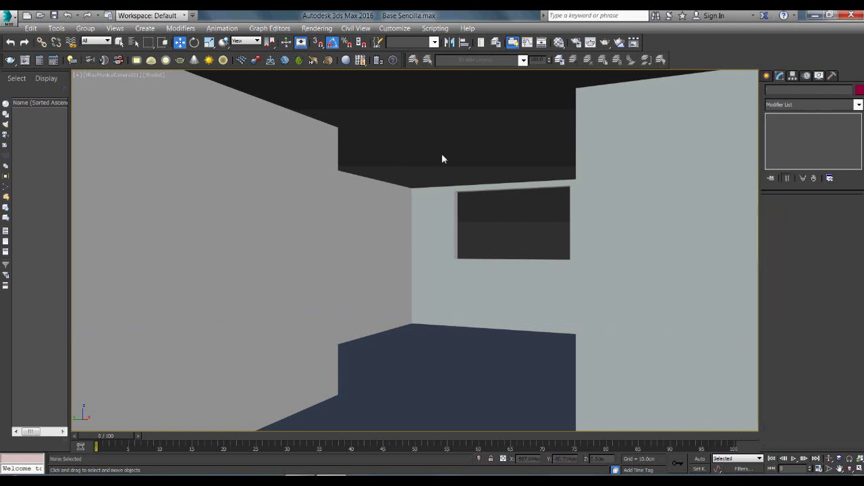
{"action": "key", "text": "alt+w"}
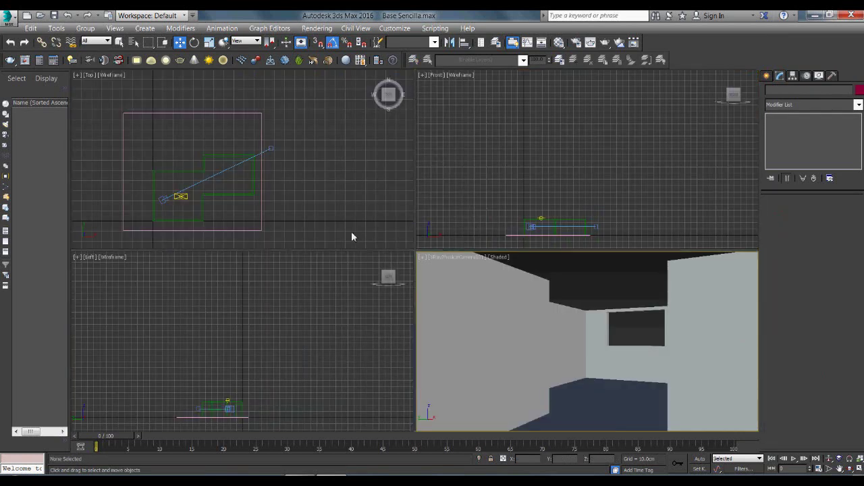
{"action": "left_click", "coordinate": [307, 196]}
{"action": "left_click", "coordinate": [261, 128]}
{"action": "key", "text": "Delete"}
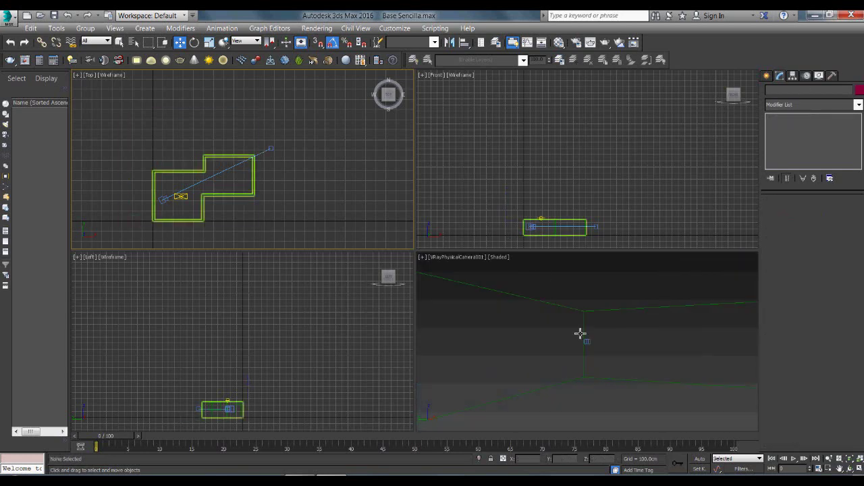
Draw a thin box under the room in the Top view, about 951 by 1178 cm and about 13 cm deep, as the new floor.
{"action": "left_click", "coordinate": [765, 76]}
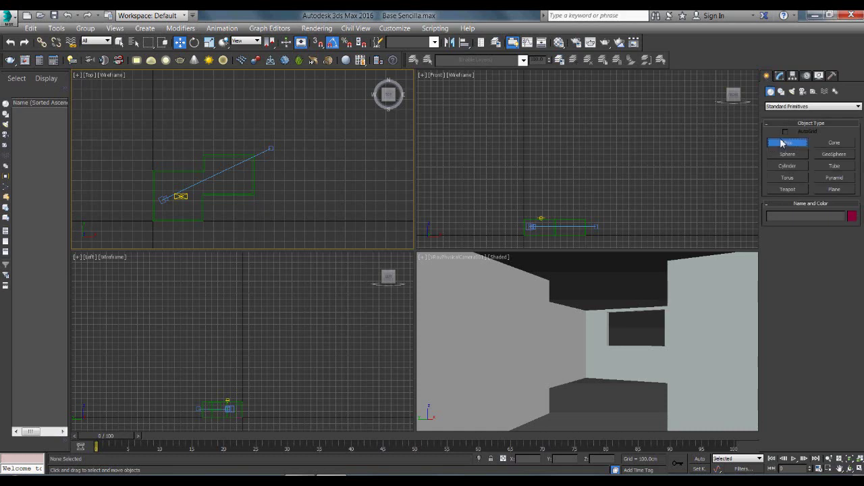
{"action": "left_click", "coordinate": [786, 144]}
{"action": "left_click_drag", "start_coordinate": [142, 137], "coordinate": [270, 241]}
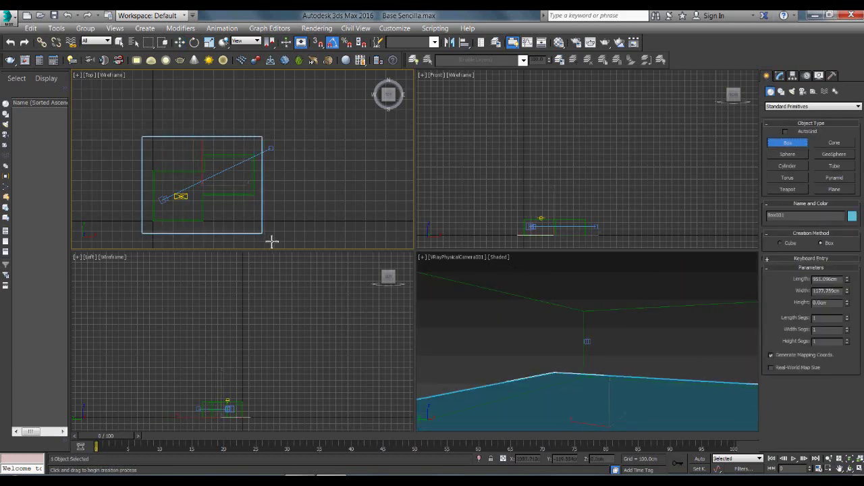
{"action": "left_click", "coordinate": [552, 293]}
{"action": "left_click", "coordinate": [598, 396]}
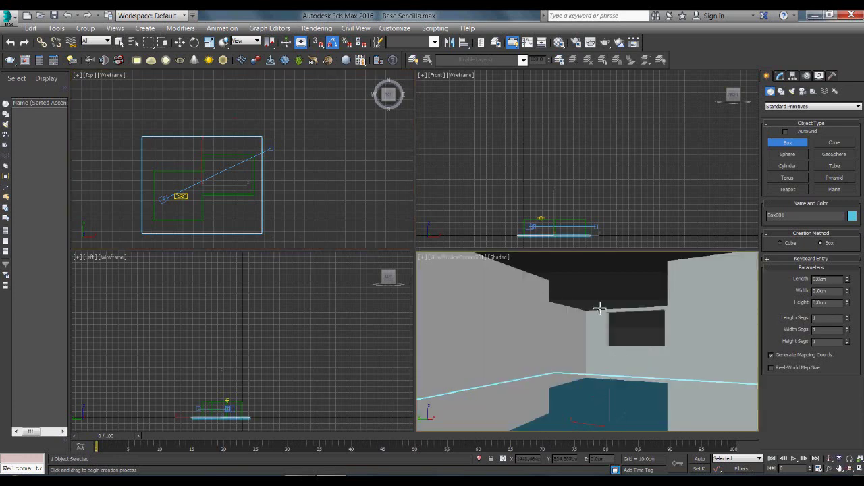
Assign the PINTURA COLOR material to the new floor box and add a modifier to it.
{"action": "left_click", "coordinate": [559, 43]}
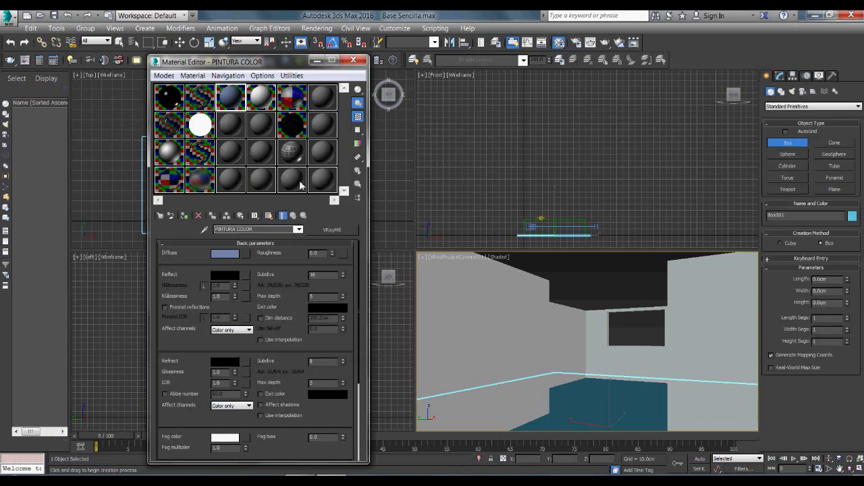
{"action": "left_click", "coordinate": [185, 216]}
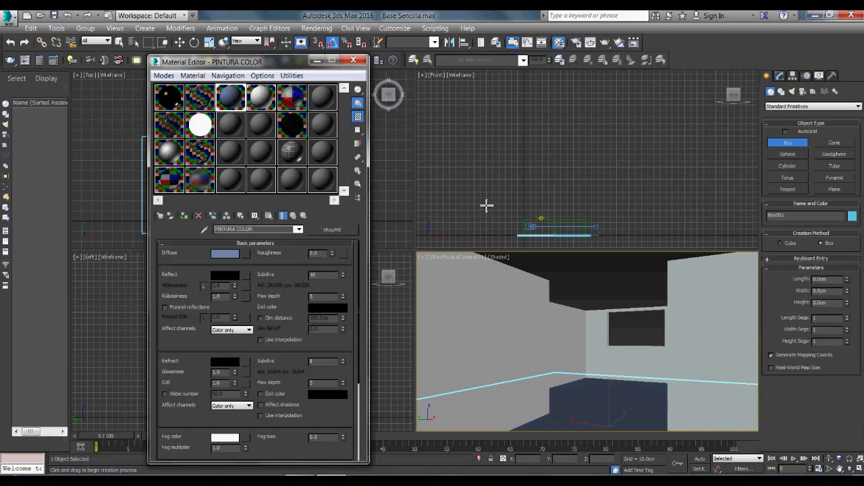
{"action": "left_click", "coordinate": [781, 76]}
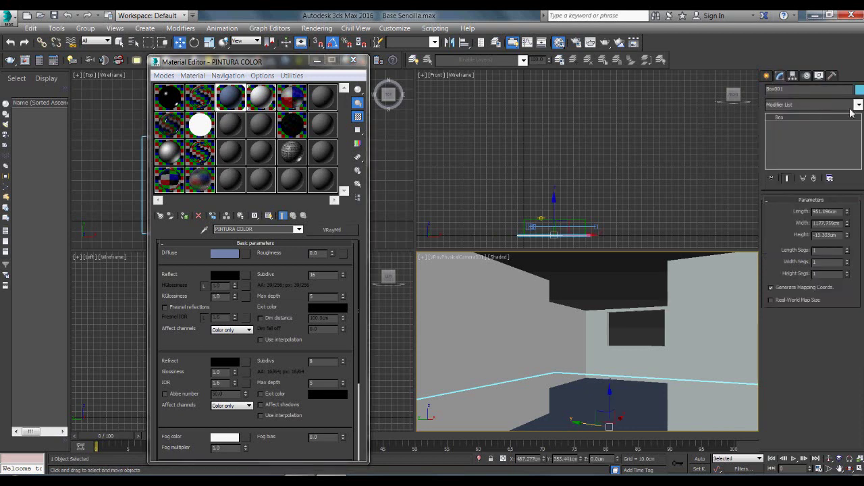
{"action": "left_click", "coordinate": [830, 104]}
{"action": "scroll", "coordinate": [794, 351], "scroll_direction": "down", "scroll_amount": 5}
{"action": "left_click", "coordinate": [794, 369]}
{"action": "left_click", "coordinate": [787, 261]}
{"action": "left_click", "coordinate": [774, 371]}
{"action": "left_click", "coordinate": [353, 61]}
{"action": "left_click", "coordinate": [362, 230]}
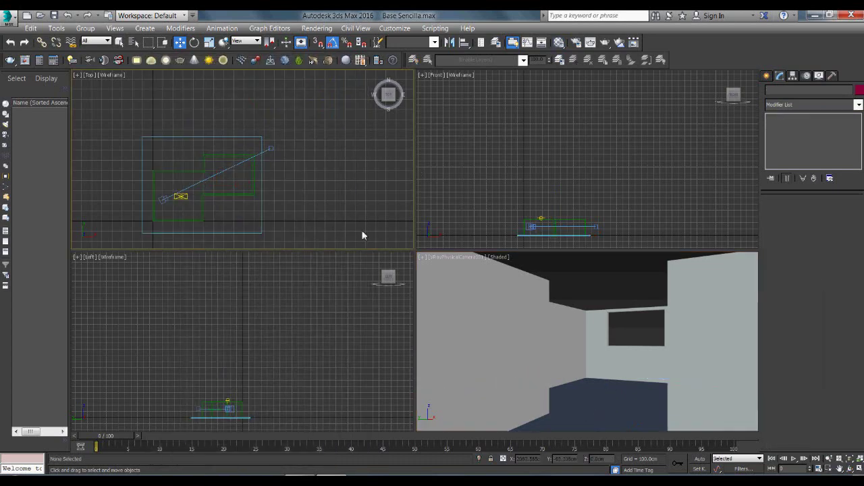
{"action": "left_click", "coordinate": [538, 264]}
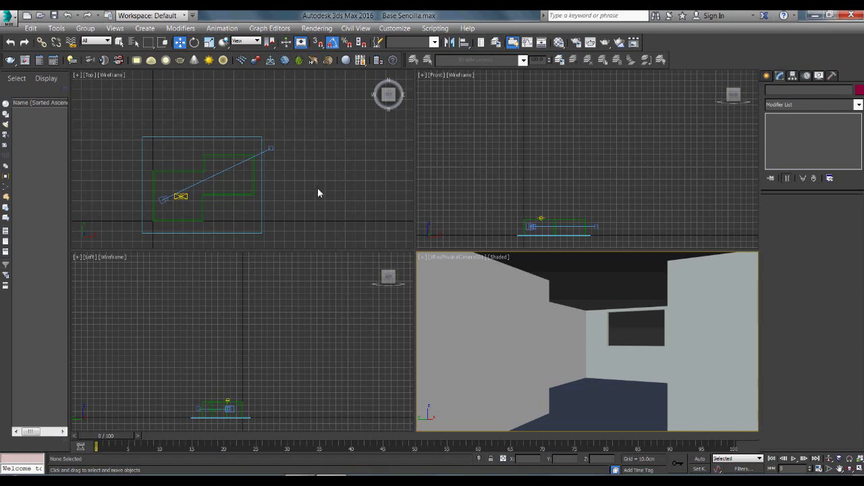
{"action": "middle_click_drag", "start_coordinate": [303, 201], "coordinate": [339, 173]}
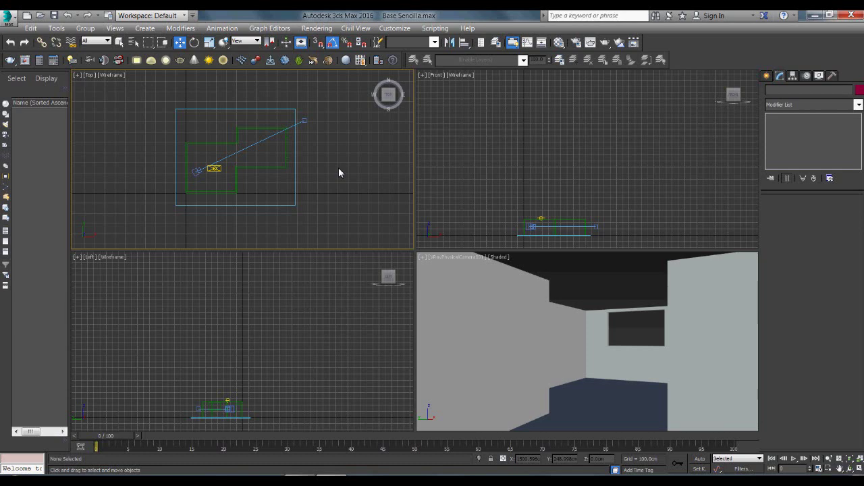
{"action": "scroll", "coordinate": [330, 176], "scroll_direction": "up", "scroll_amount": 1}
{"action": "scroll", "coordinate": [305, 203], "scroll_direction": "up", "scroll_amount": 2}
{"action": "middle_click_drag", "start_coordinate": [305, 203], "coordinate": [292, 223]}
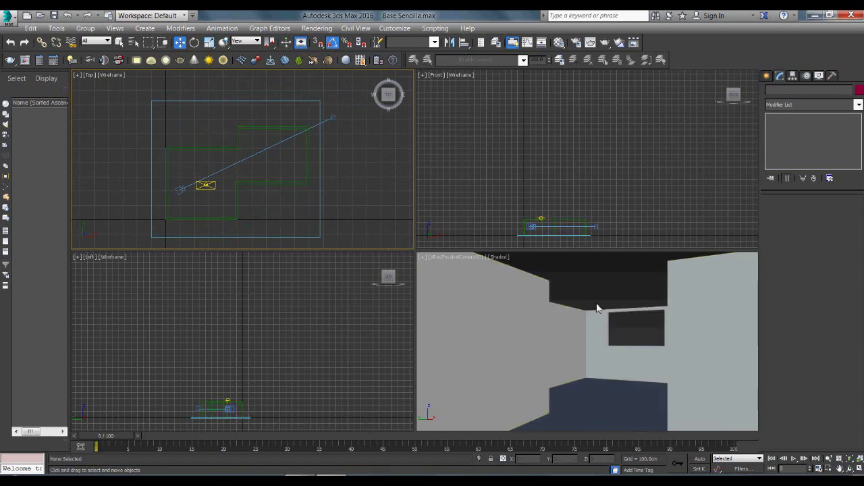
Draw a ceiling box over the room in the Top view, about 830 by 1100 cm and 3 cm thick, and raise it to Z 250 cm.
{"action": "left_click", "coordinate": [766, 75]}
{"action": "left_click", "coordinate": [787, 143]}
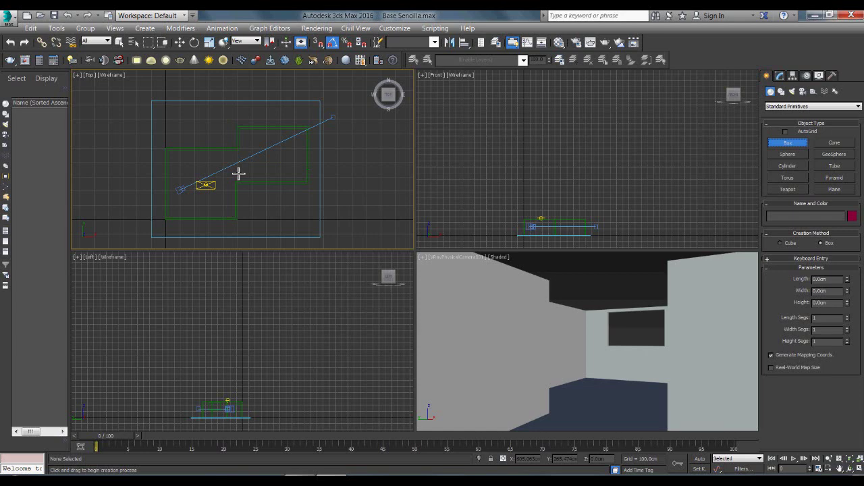
{"action": "left_click", "coordinate": [164, 116]}
{"action": "left_click_drag", "start_coordinate": [169, 133], "coordinate": [326, 241]}
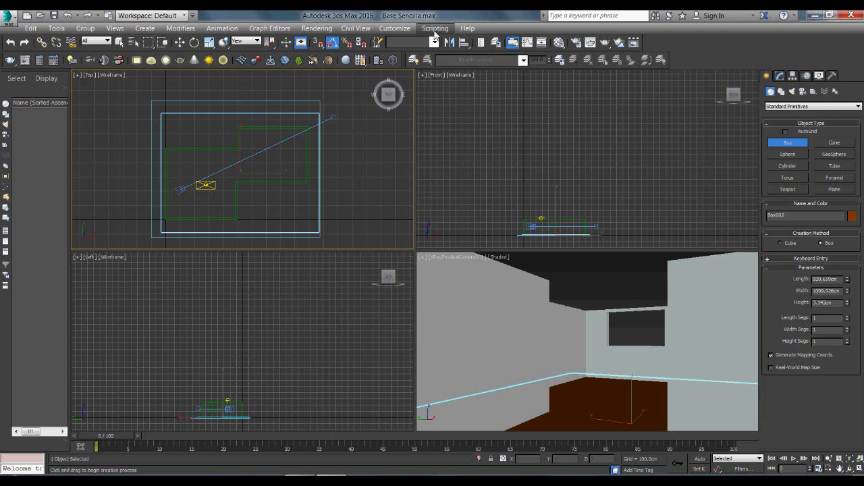
{"action": "left_click", "coordinate": [179, 41]}
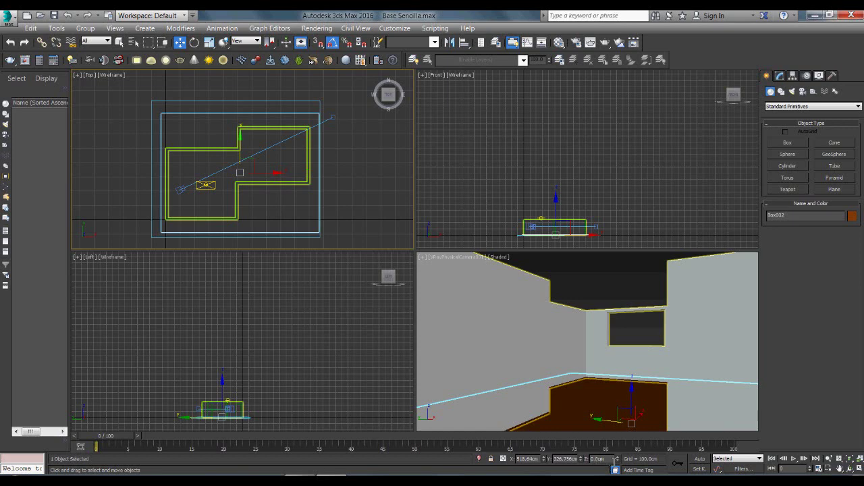
{"action": "key", "text": "Return"}
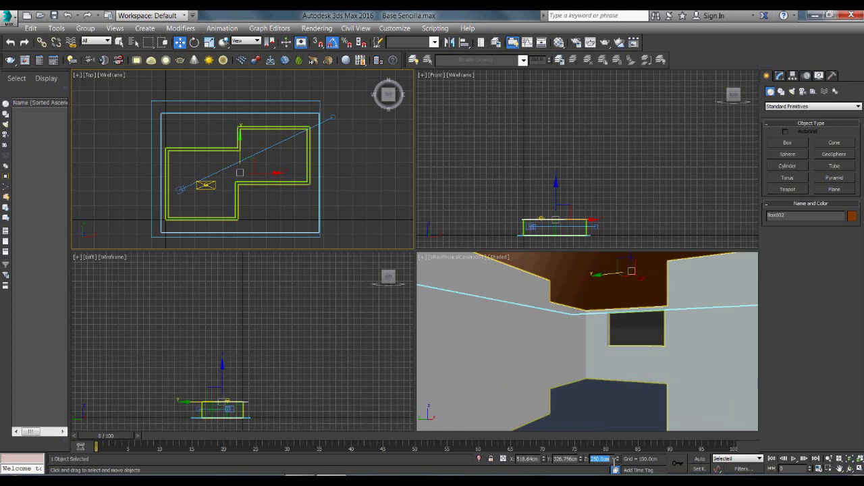
Add a UVW Map modifier to the ceiling box with Box mapping and Real-World Map Size enabled.
{"action": "left_click", "coordinate": [779, 76]}
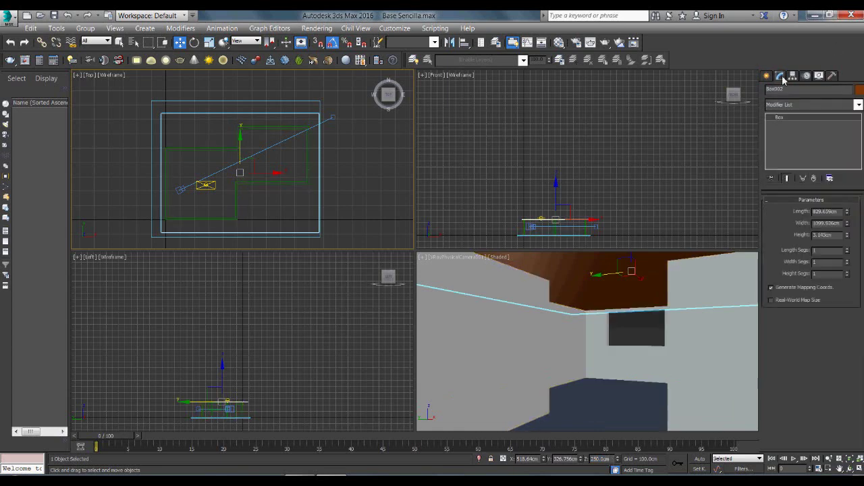
{"action": "left_click", "coordinate": [857, 108]}
{"action": "key", "text": "u"}
{"action": "key", "text": "Down"}
{"action": "key", "text": "Return"}
{"action": "left_click", "coordinate": [787, 260]}
{"action": "left_click", "coordinate": [774, 371]}
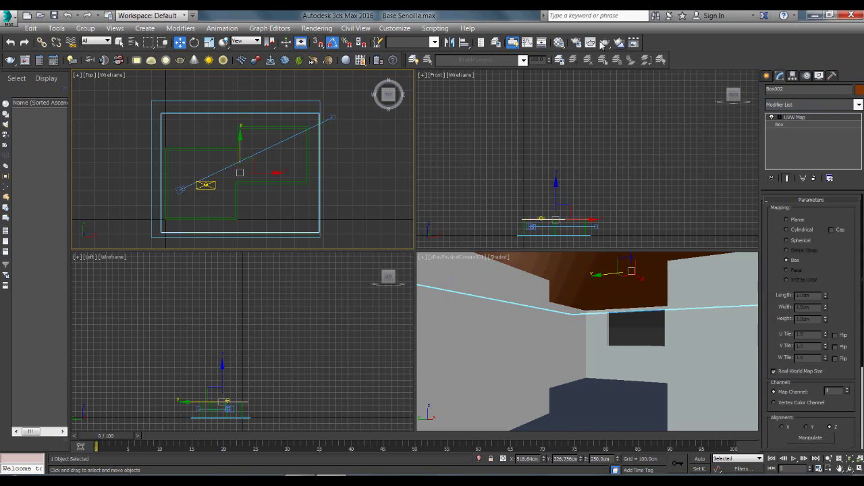
Assign the blue PINTURA COLOR material to the ceiling box, close the Material Editor and deselect the box.
{"action": "left_click", "coordinate": [561, 42]}
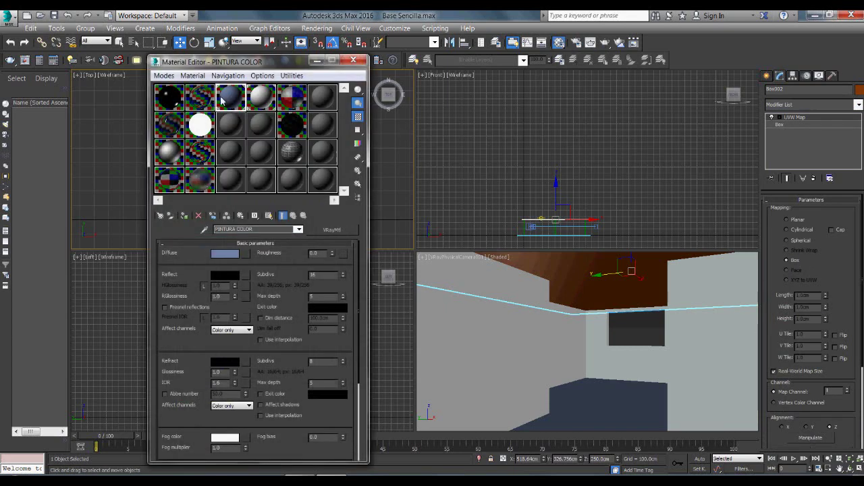
{"action": "left_click", "coordinate": [184, 215]}
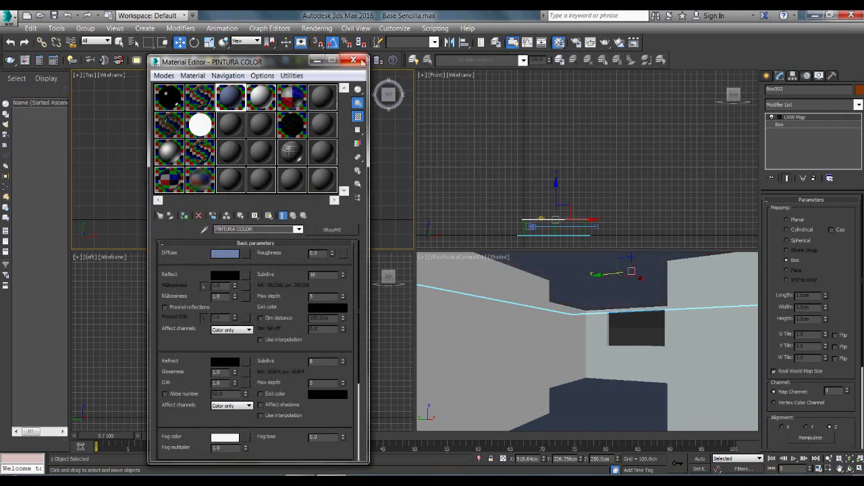
{"action": "left_click", "coordinate": [361, 61]}
{"action": "left_click", "coordinate": [484, 195]}
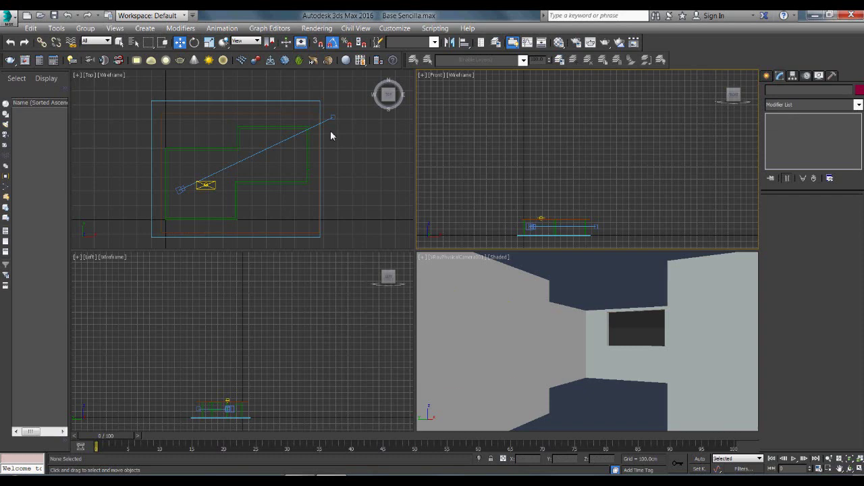
Clone the VRay light and move the copy over the room's second part in the Top view, at about X 757, Y 463 cm.
{"action": "left_click", "coordinate": [217, 193]}
{"action": "right_click", "coordinate": [206, 183]}
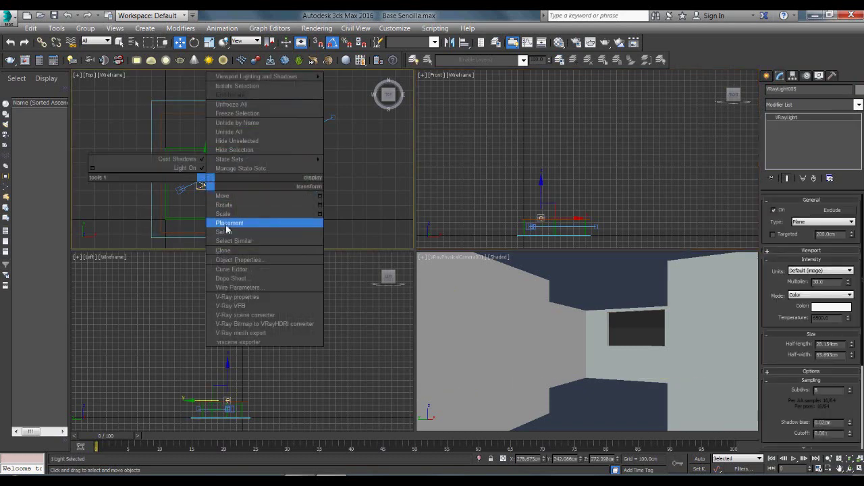
{"action": "left_click", "coordinate": [223, 250]}
{"action": "left_click", "coordinate": [397, 287]}
{"action": "mouse_move", "coordinate": [247, 191]}
{"action": "left_mouse_down"}
{"action": "mouse_move", "coordinate": [312, 201]}
{"action": "mouse_move", "coordinate": [287, 146]}
{"action": "left_mouse_up"}
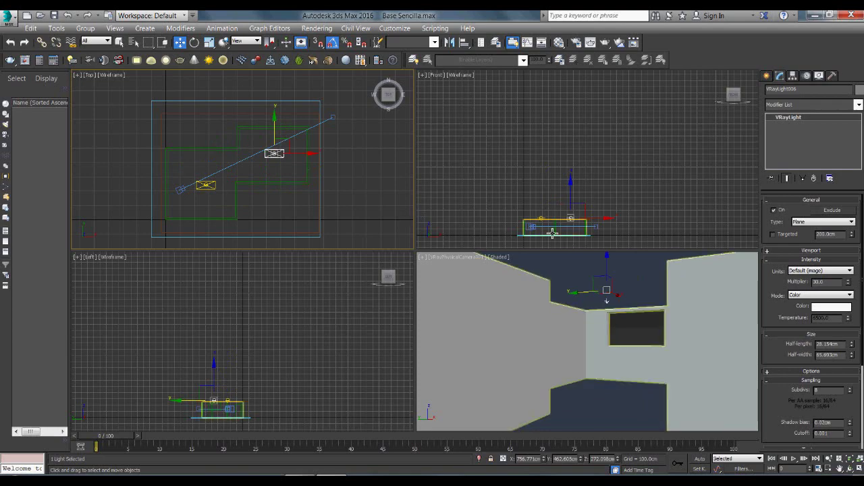
Try excluding only the ceiling box, Box002, from the copied light, with the floor box Box001 kept out of the exclusion list.
{"action": "scroll", "coordinate": [607, 240], "scroll_direction": "up", "scroll_amount": 5}
{"action": "scroll", "coordinate": [604, 198], "scroll_direction": "up", "scroll_amount": 3}
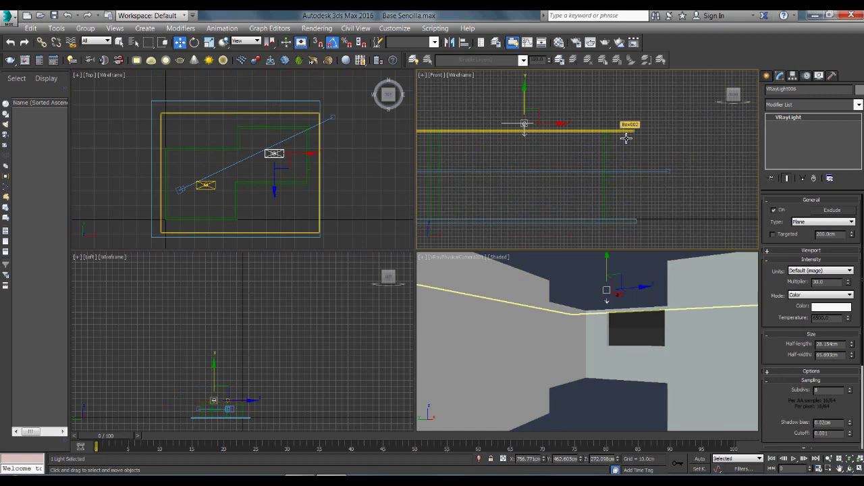
{"action": "left_click", "coordinate": [832, 210]}
{"action": "left_click_drag", "start_coordinate": [249, 155], "coordinate": [247, 148]}
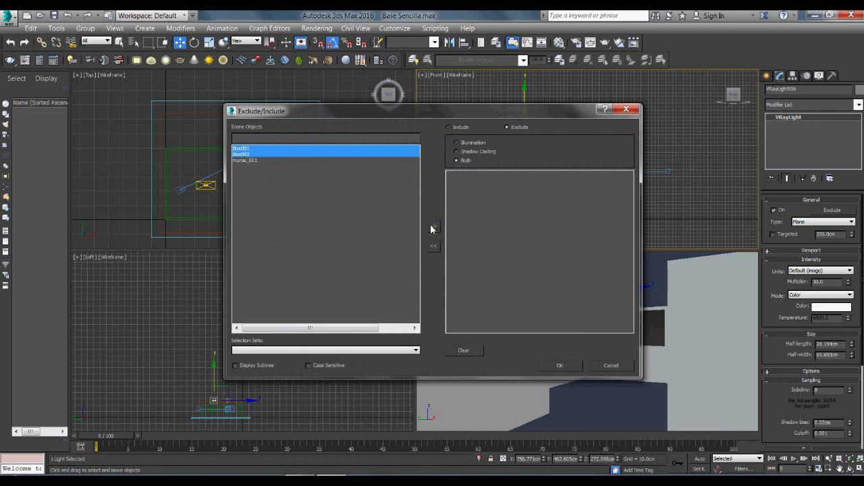
{"action": "left_click", "coordinate": [433, 227]}
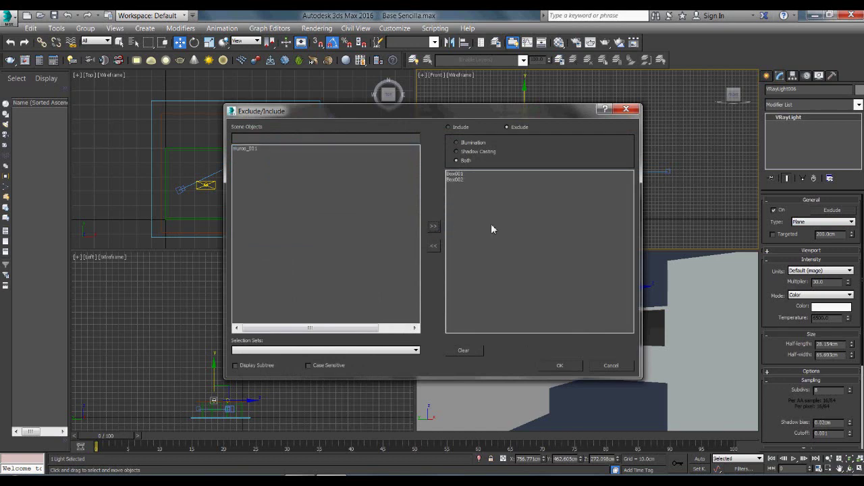
{"action": "left_click", "coordinate": [457, 175]}
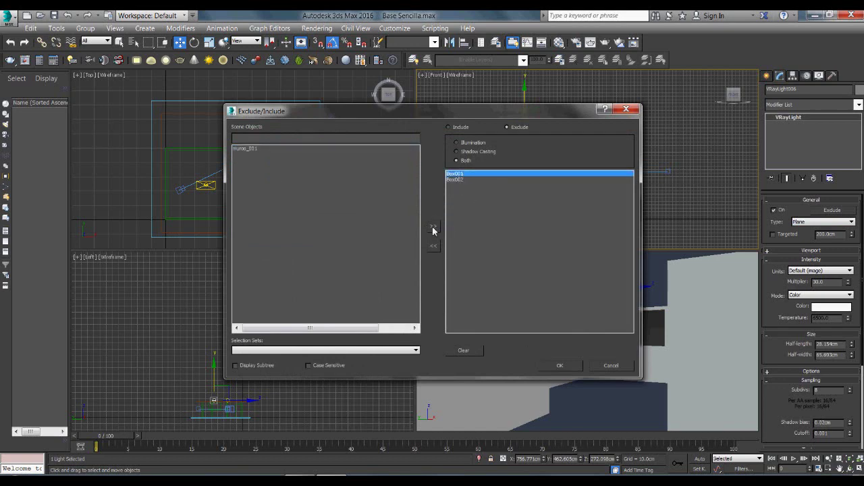
{"action": "left_click", "coordinate": [433, 230]}
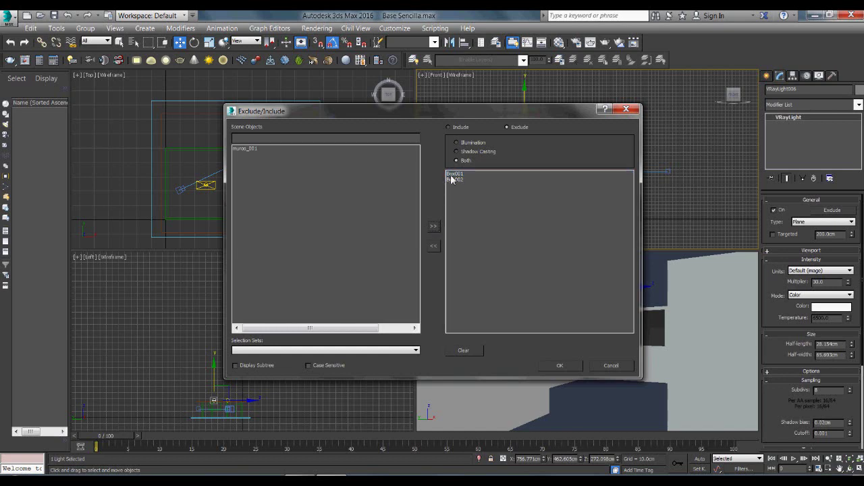
{"action": "left_click", "coordinate": [454, 175]}
{"action": "left_click", "coordinate": [434, 246]}
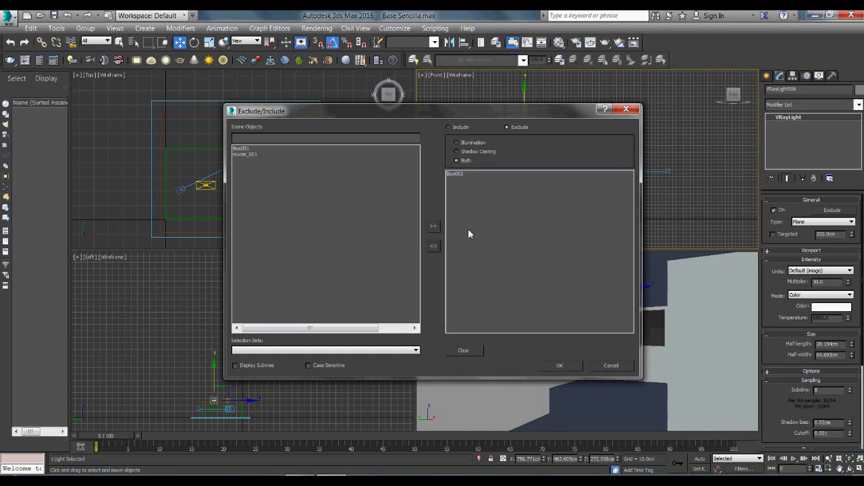
{"action": "left_click", "coordinate": [625, 110]}
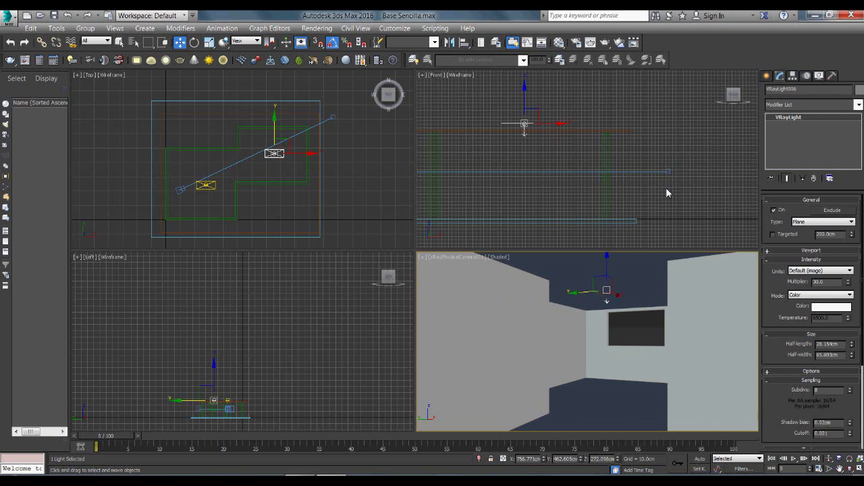
{"action": "left_click", "coordinate": [626, 227]}
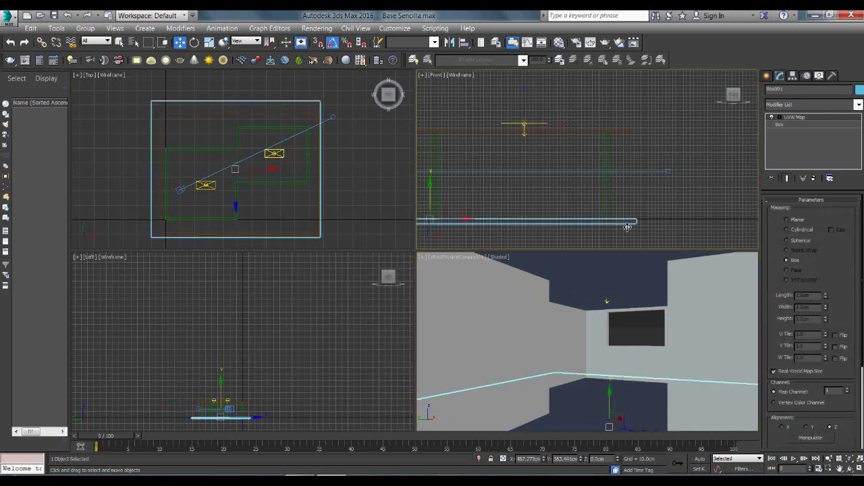
{"action": "left_click", "coordinate": [617, 198]}
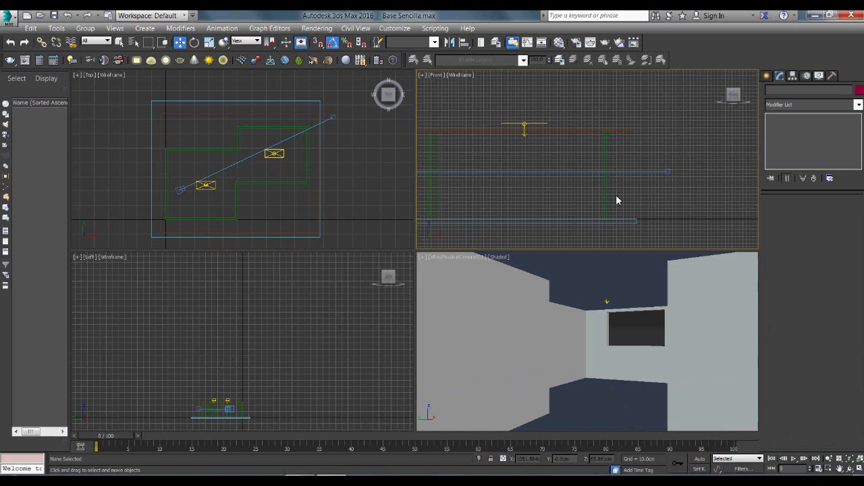
{"action": "left_click", "coordinate": [616, 203]}
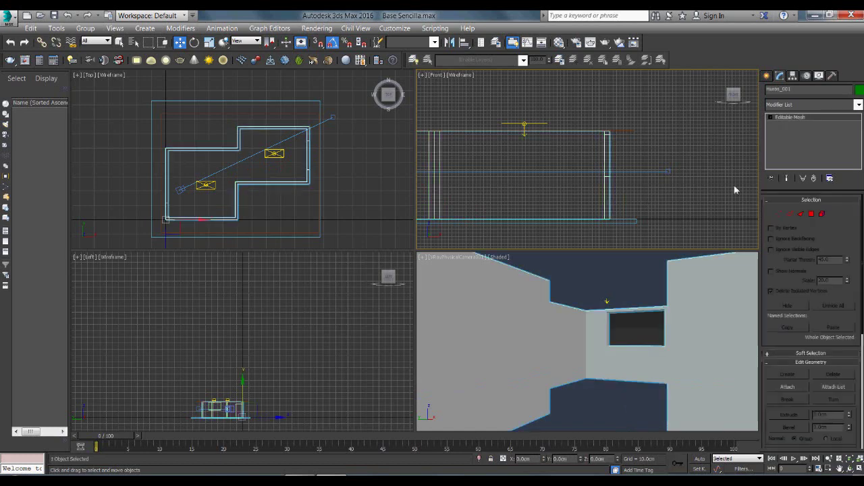
{"action": "left_click", "coordinate": [689, 219]}
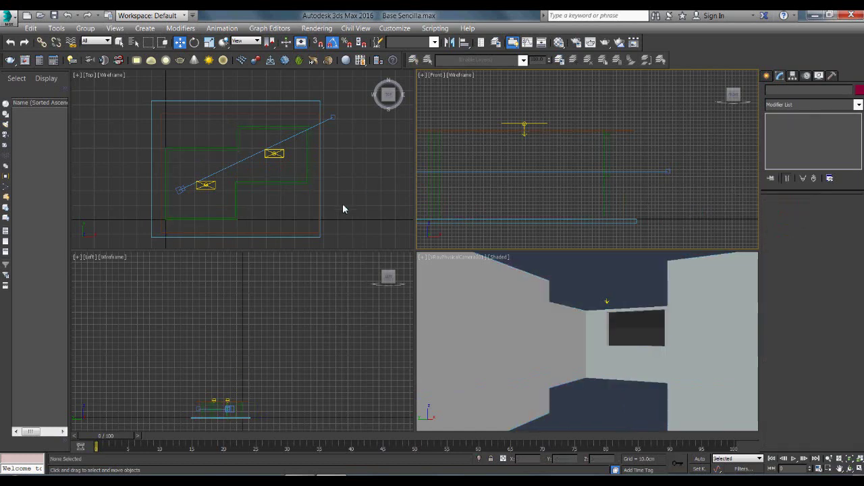
{"action": "left_click", "coordinate": [765, 77]}
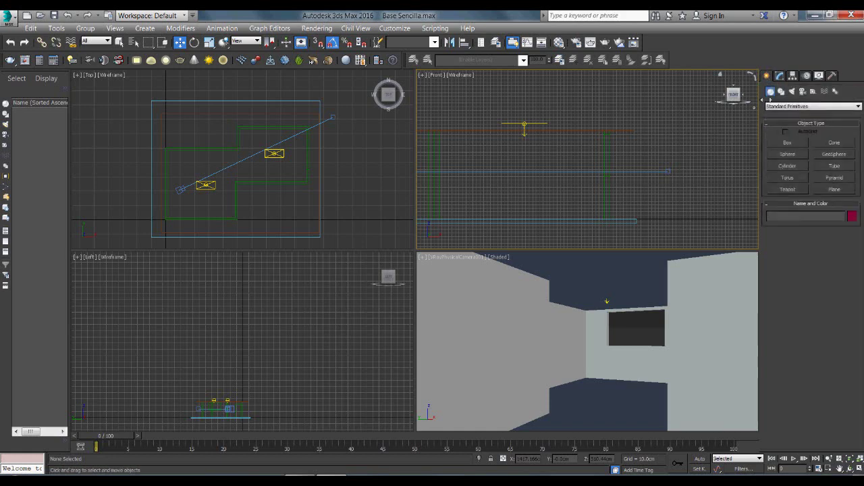
Render the room from the VRayPhysicalCamera001 view.
{"action": "right_click", "coordinate": [489, 313]}
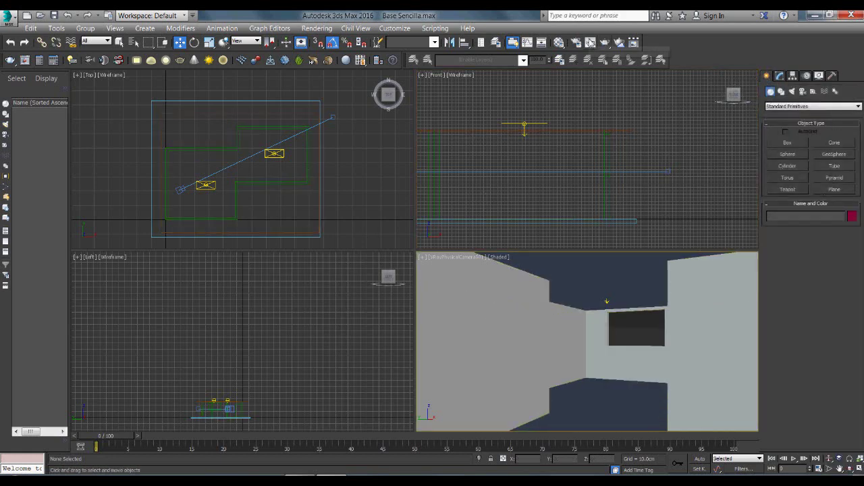
{"action": "left_click", "coordinate": [591, 43]}
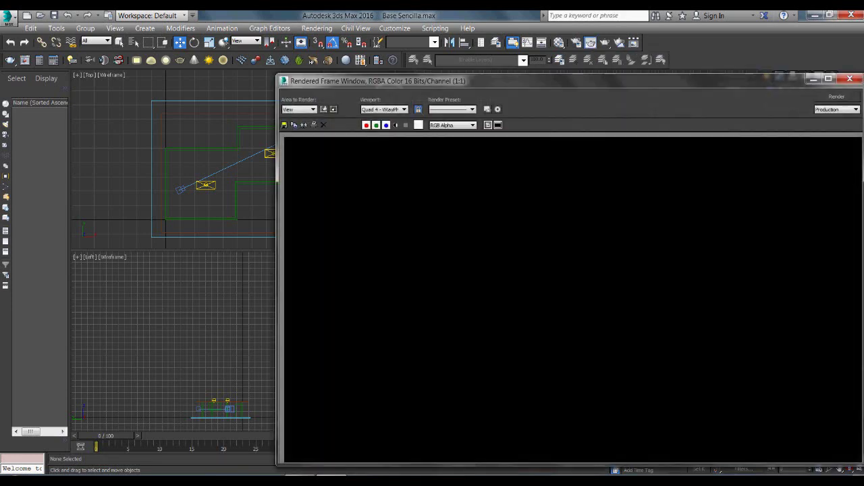
{"action": "left_click", "coordinate": [835, 98]}
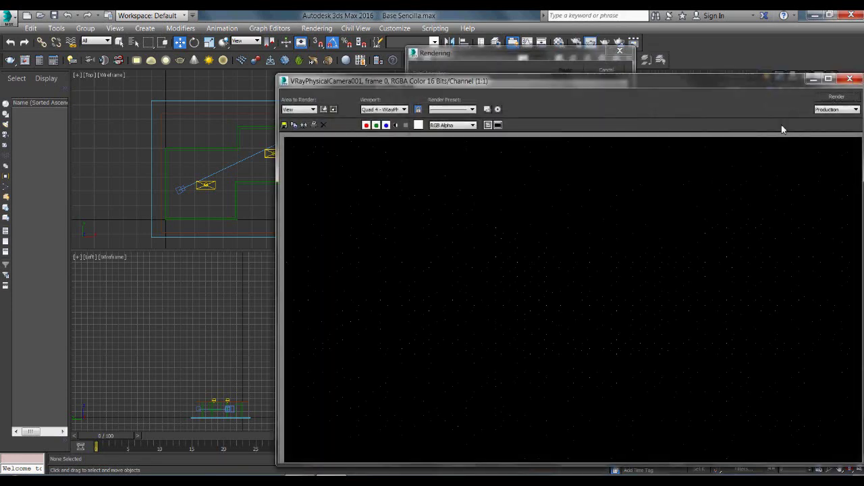